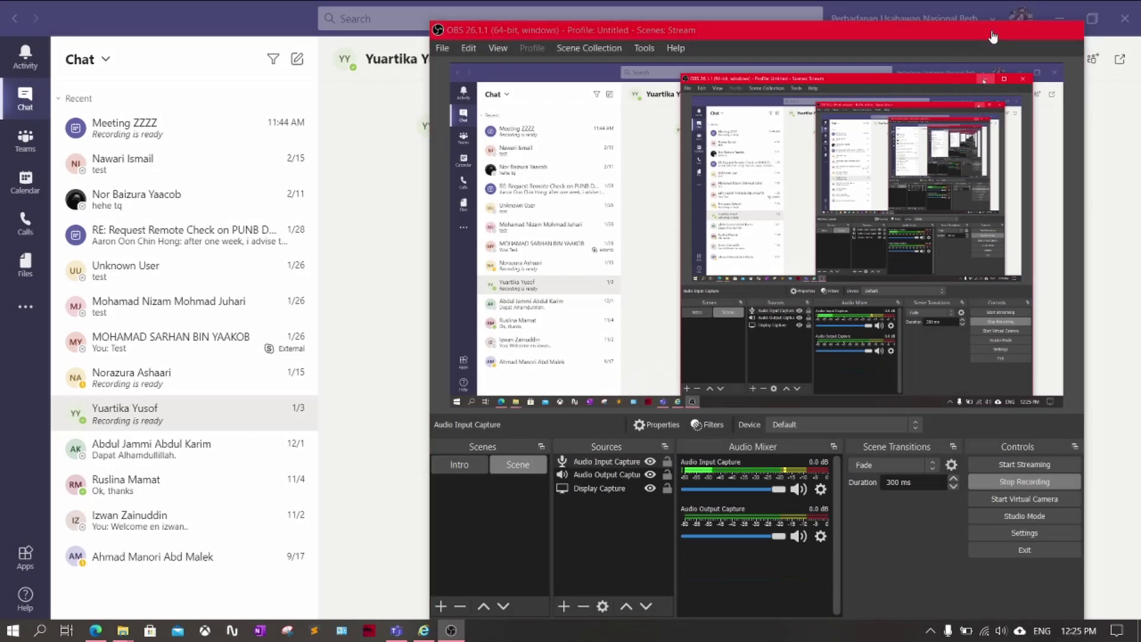
Bring the Teams window to the front, then open and close the profile menu
{"action": "left_click", "coordinate": [997, 29]}
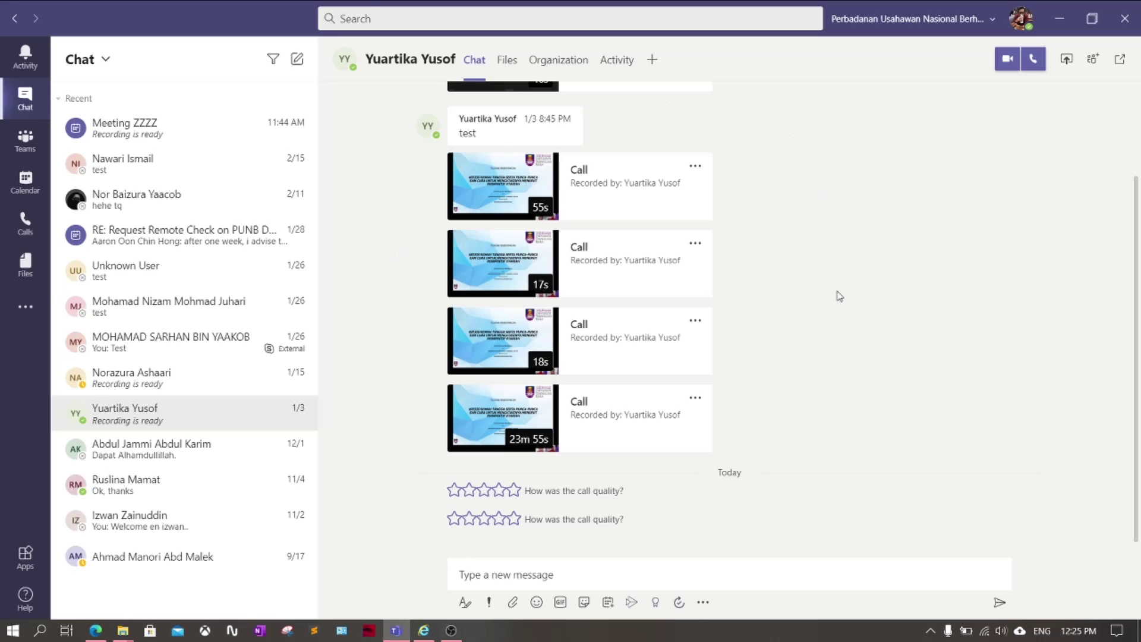
{"action": "left_click", "coordinate": [1021, 19]}
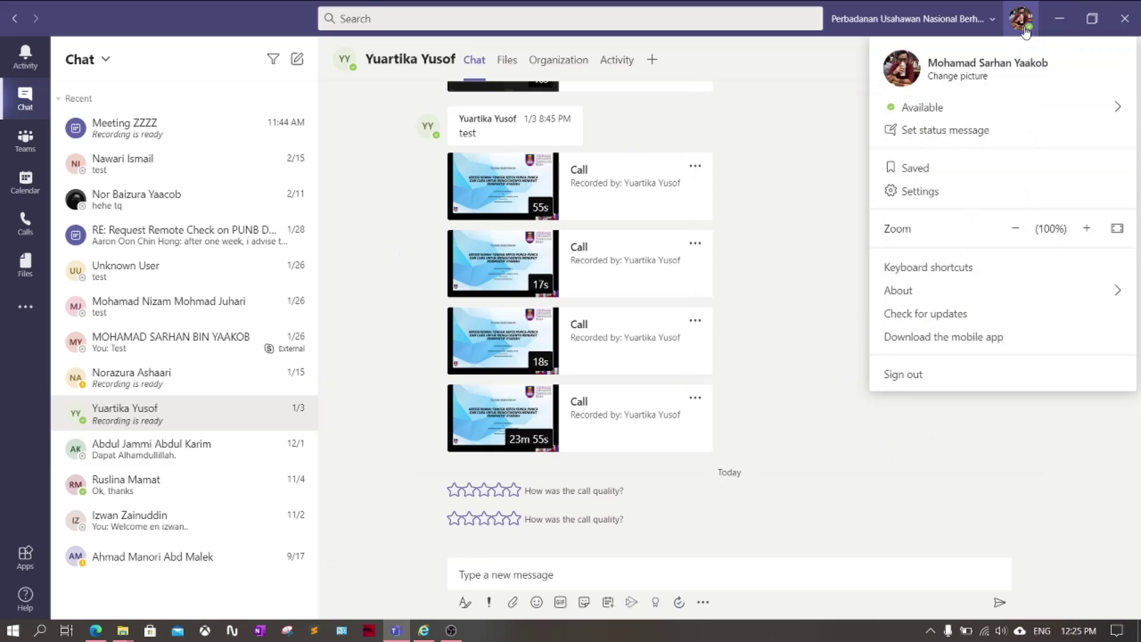
{"action": "left_click", "coordinate": [1021, 18]}
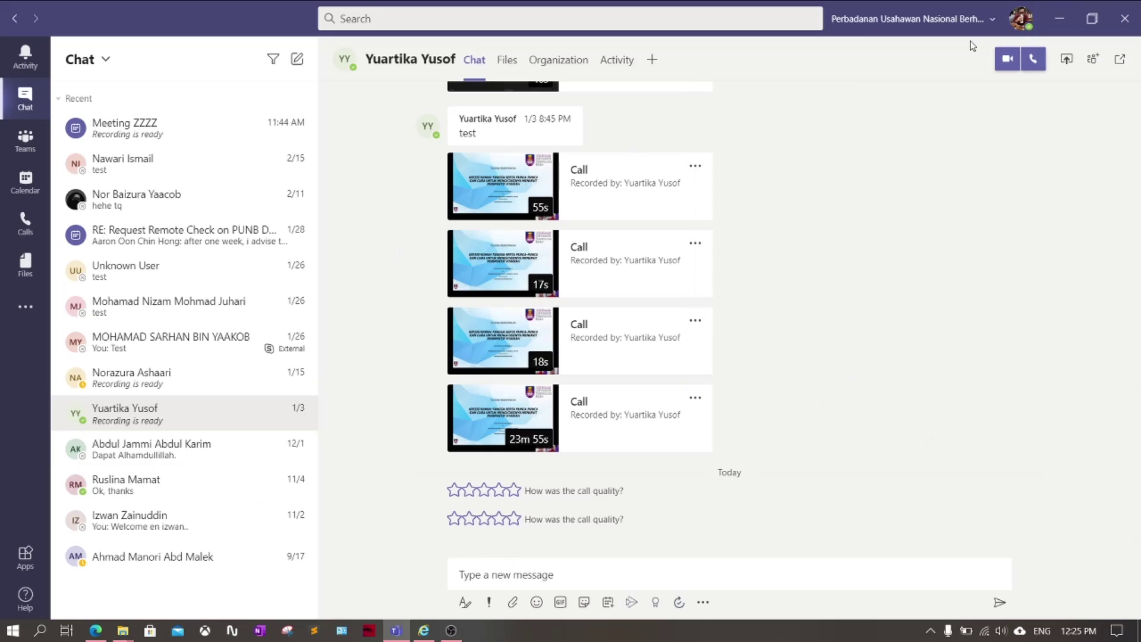
Create a new calendar meeting titled 'Meeting bla bla bla'
{"action": "left_click", "coordinate": [20, 186]}
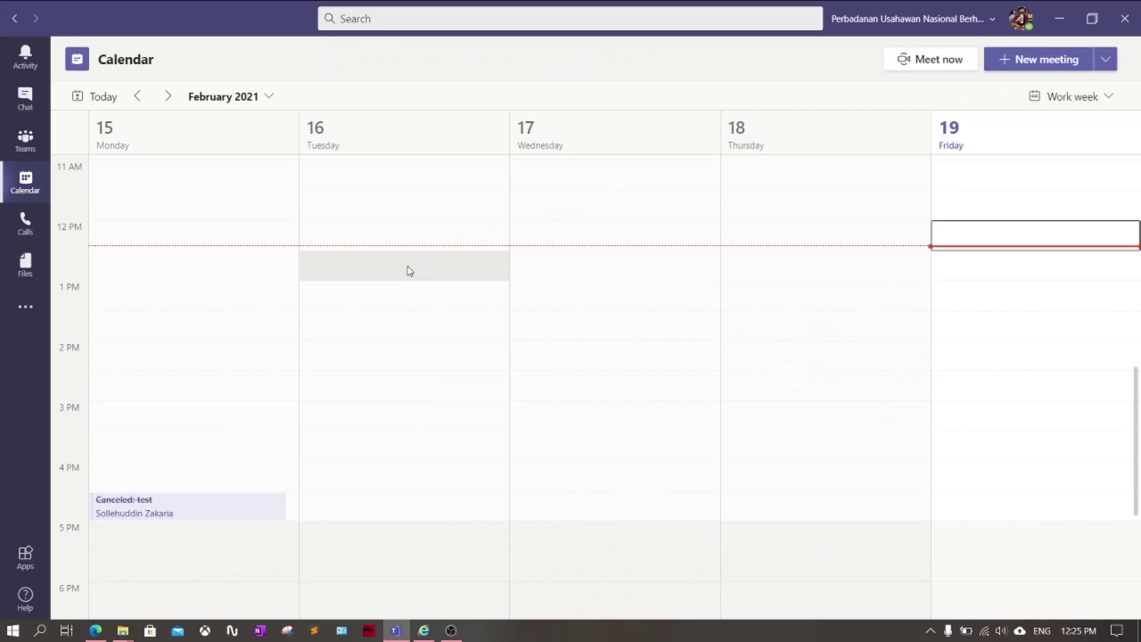
{"action": "left_click", "coordinate": [1030, 66]}
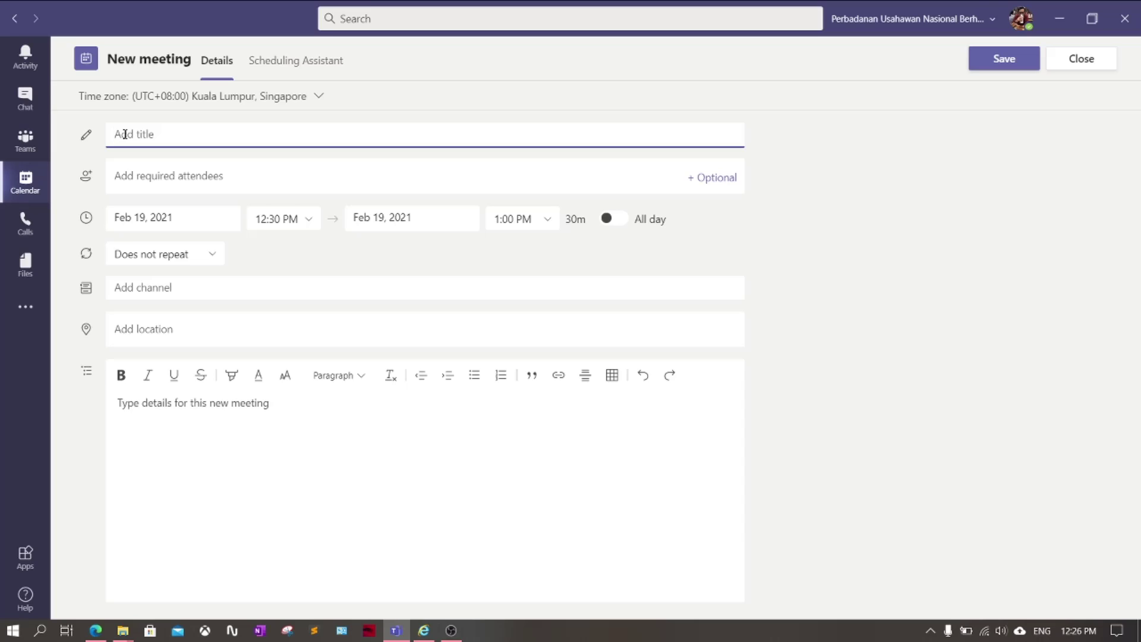
{"action": "type", "text": "Meeting bla bla bla"}
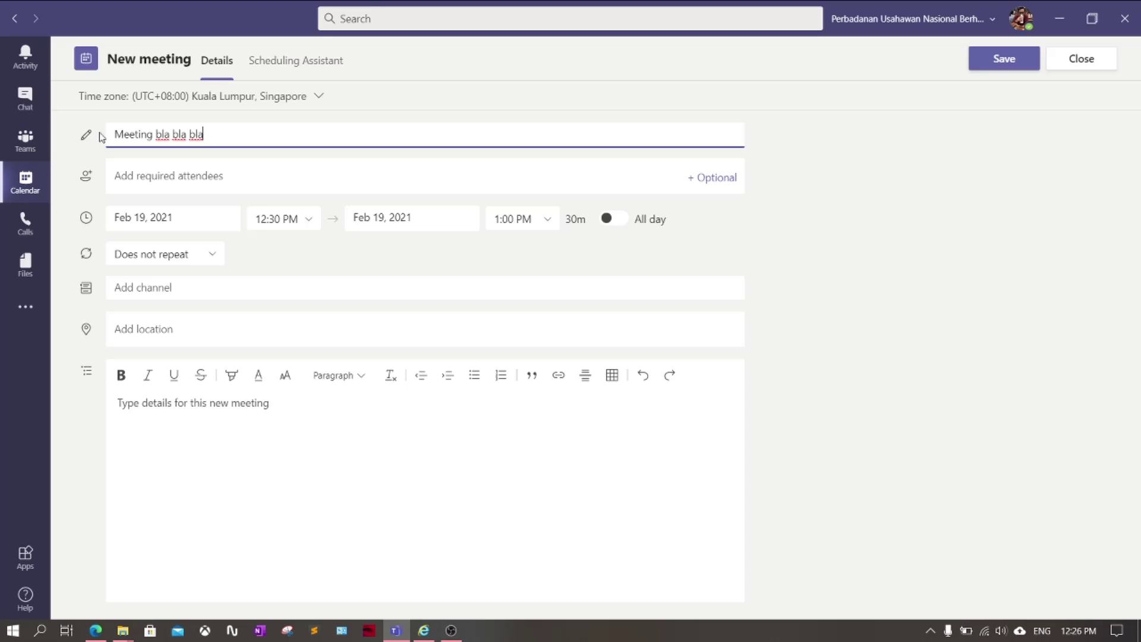
{"action": "left_click", "coordinate": [138, 177]}
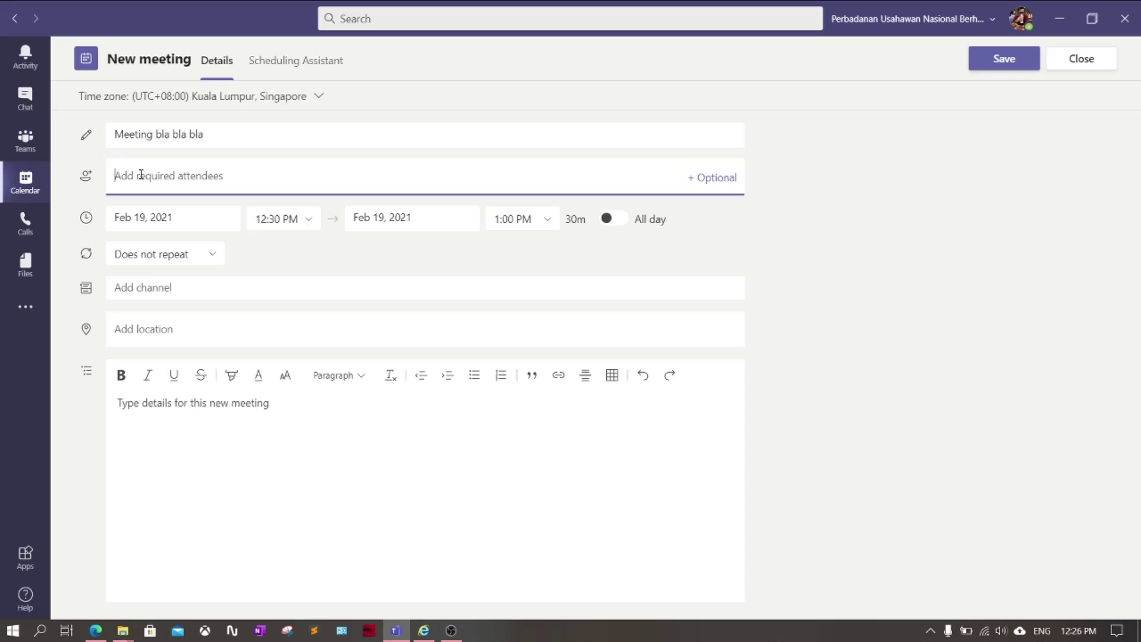
Add a suggested colleague and invite an external guest's e-mail address as required attendees
{"action": "type", "text": "yua"}
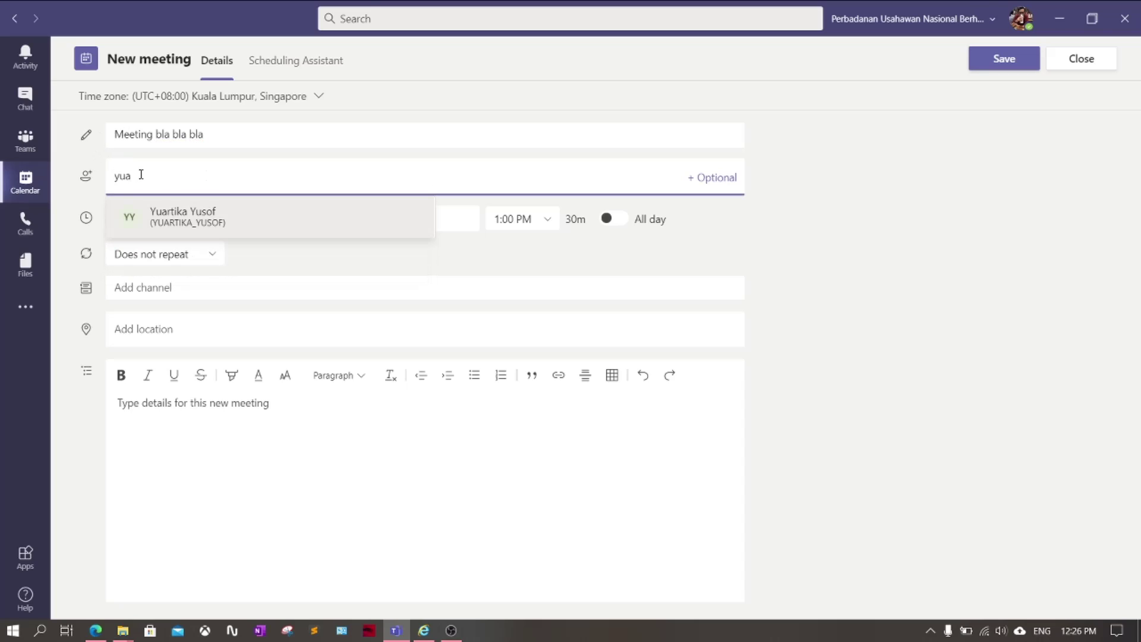
{"action": "left_click", "coordinate": [184, 229]}
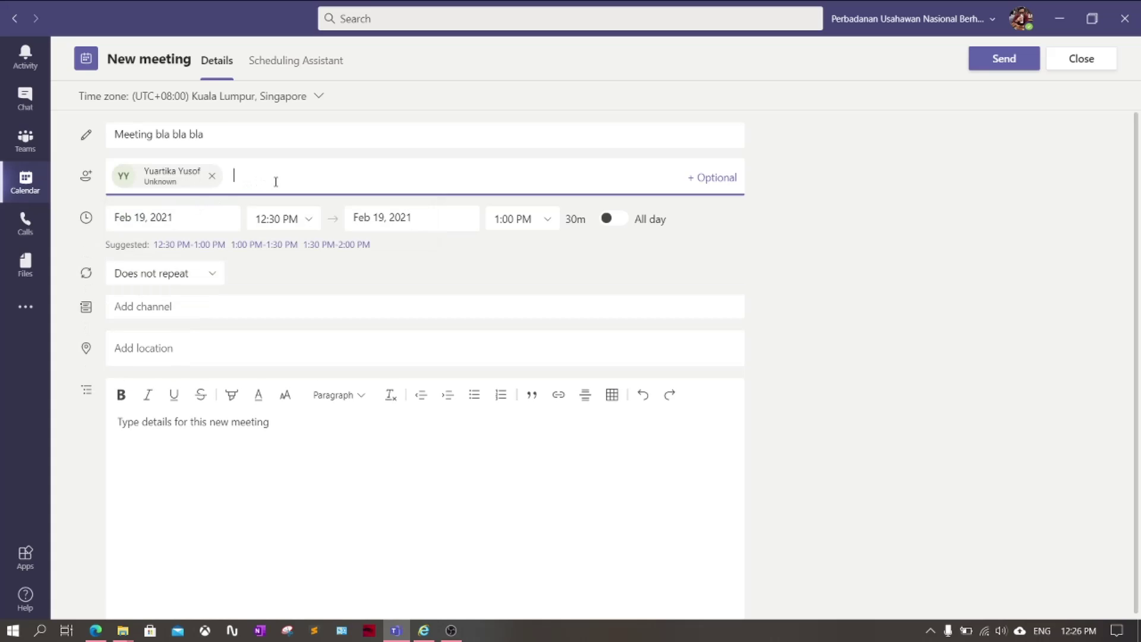
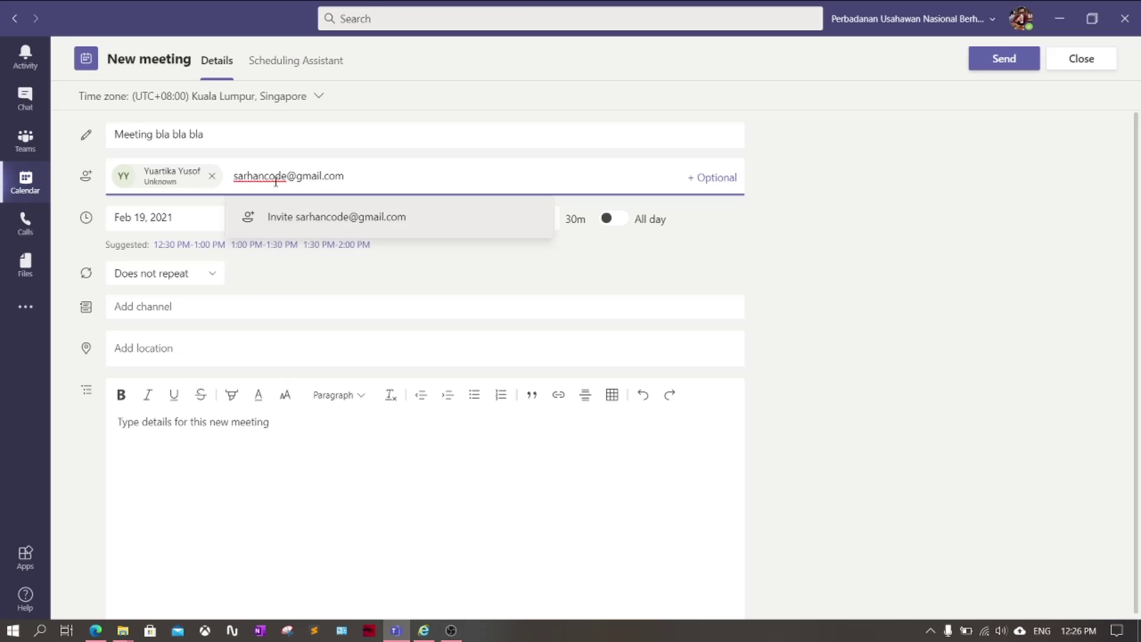
{"action": "left_click", "coordinate": [312, 218]}
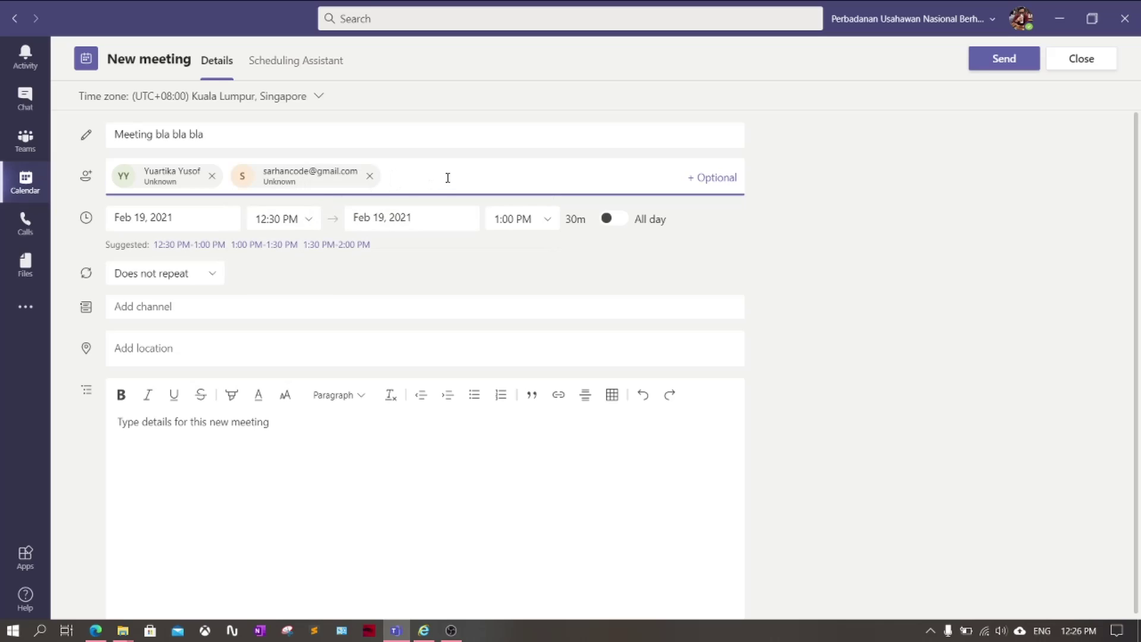
{"action": "left_click", "coordinate": [184, 308]}
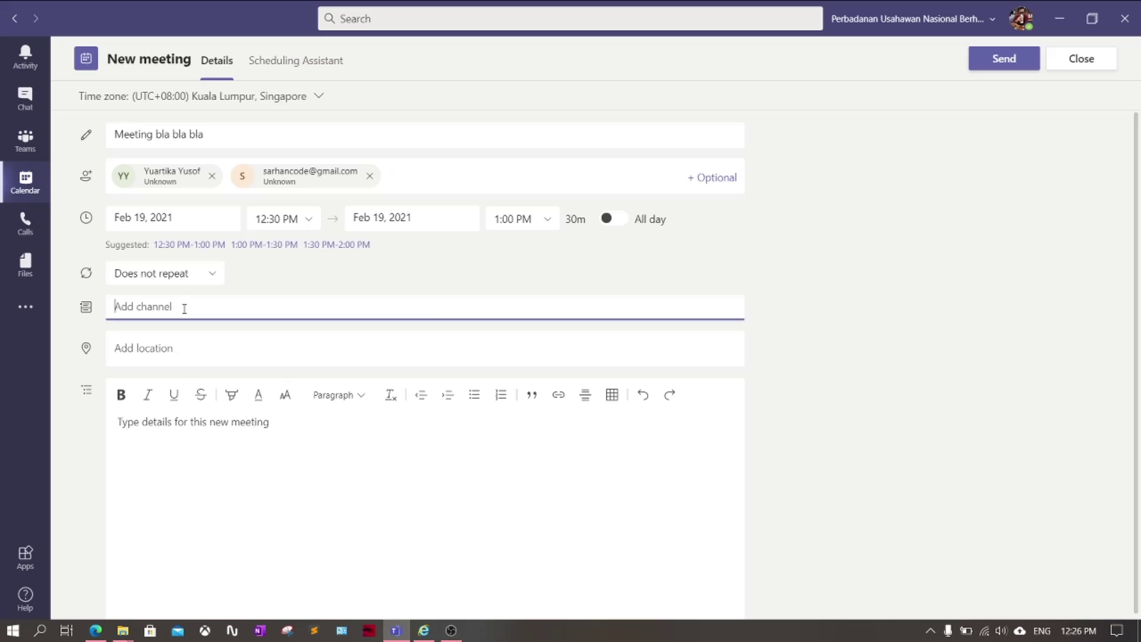
Set the meeting to start on Feb 23, 2021 at 10:00 AM
{"action": "left_click", "coordinate": [280, 282]}
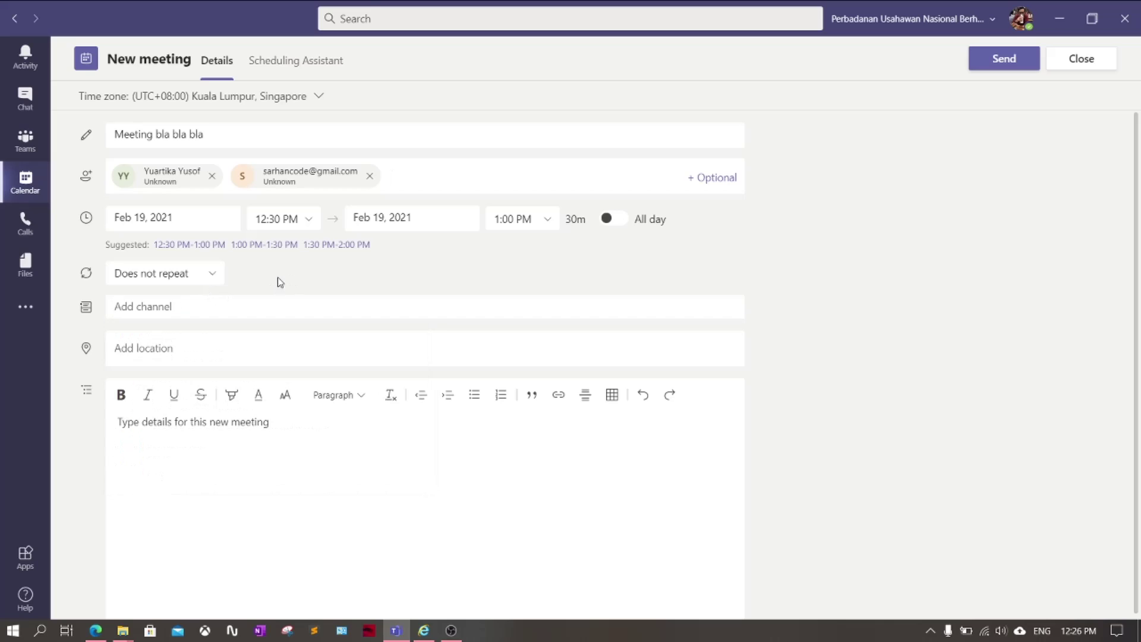
{"action": "left_click", "coordinate": [188, 220]}
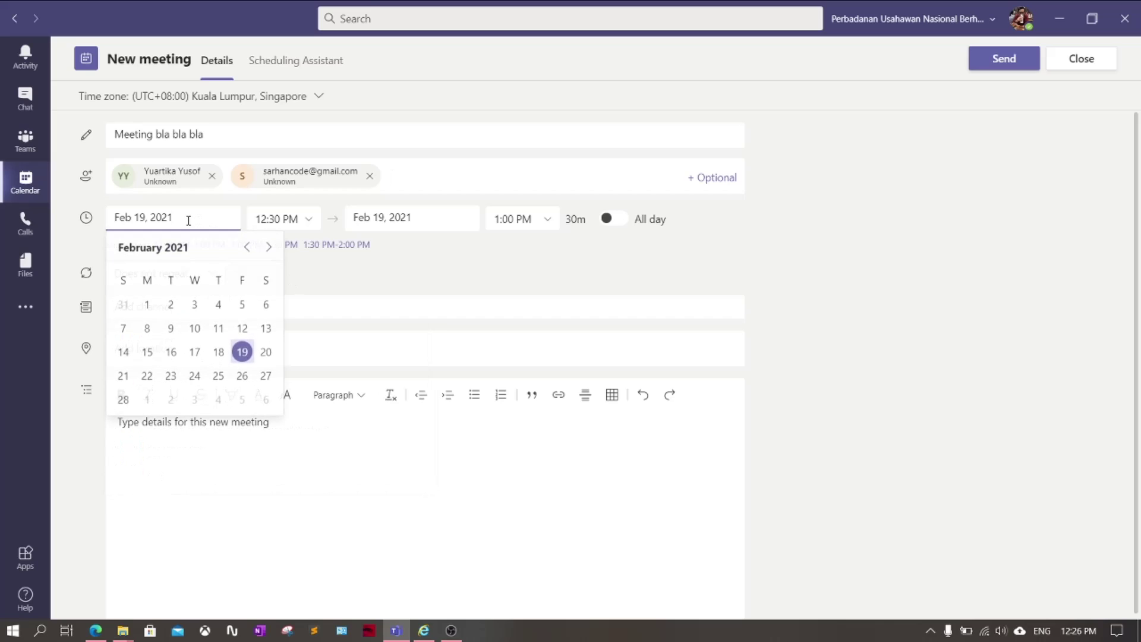
{"action": "left_click", "coordinate": [171, 376]}
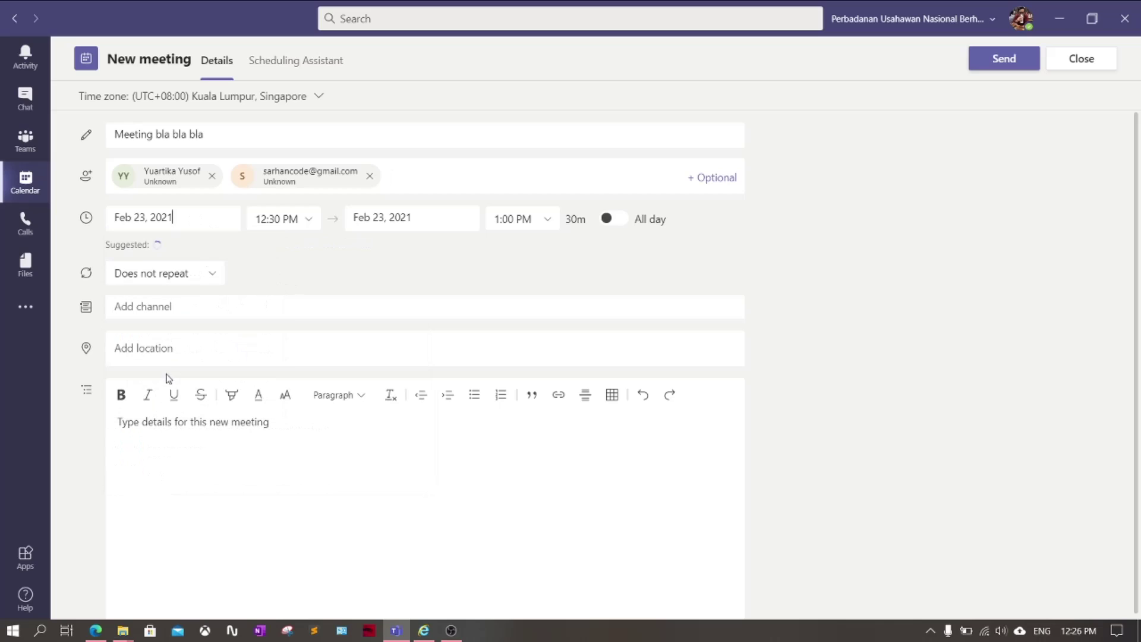
{"action": "left_click", "coordinate": [313, 224]}
{"action": "scroll", "coordinate": [280, 311], "scroll_direction": "up", "scroll_amount": 3}
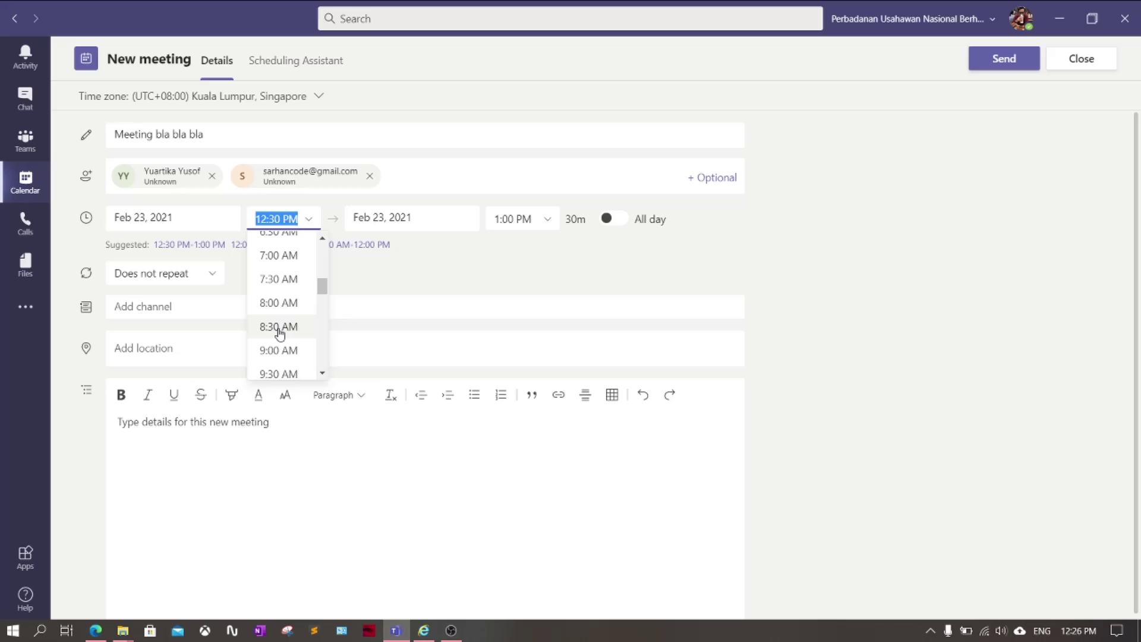
{"action": "scroll", "coordinate": [279, 333], "scroll_direction": "down", "scroll_amount": 2}
{"action": "left_click", "coordinate": [281, 328]}
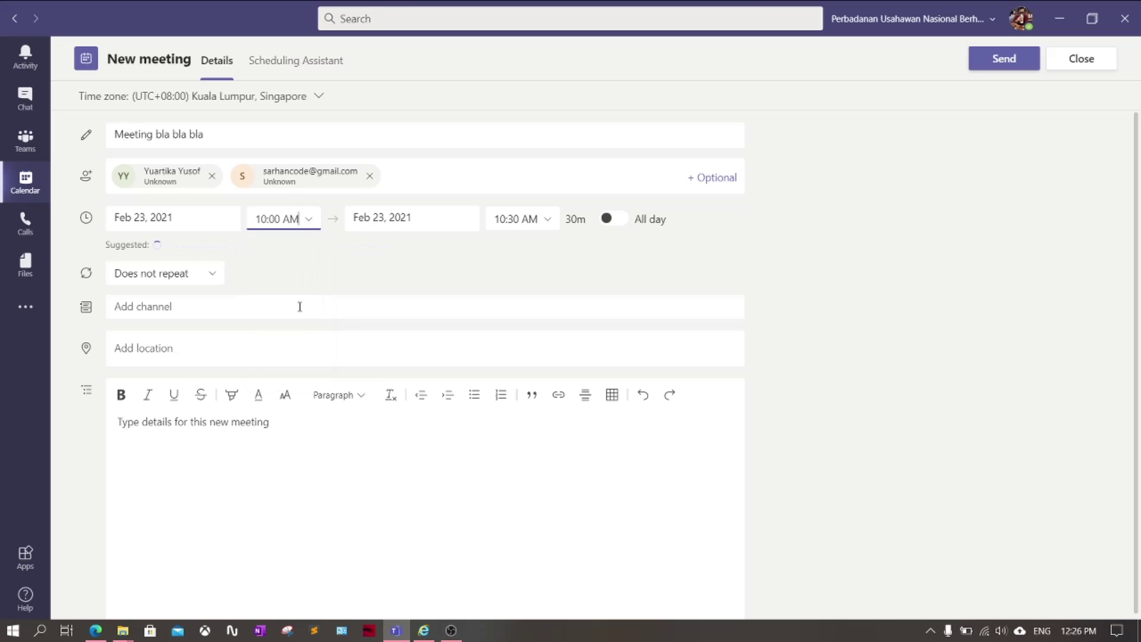
Make it end Feb 23 at 11:30 AM and enter 'online' as the location
{"action": "left_click", "coordinate": [430, 214]}
{"action": "left_click", "coordinate": [409, 376]}
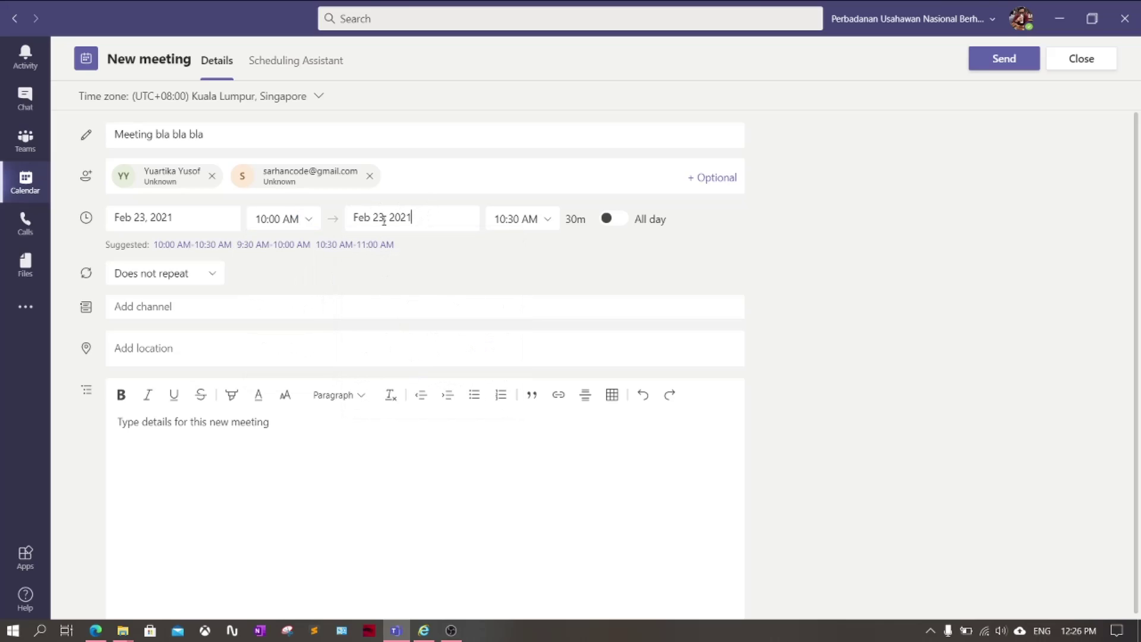
{"action": "left_click", "coordinate": [538, 226]}
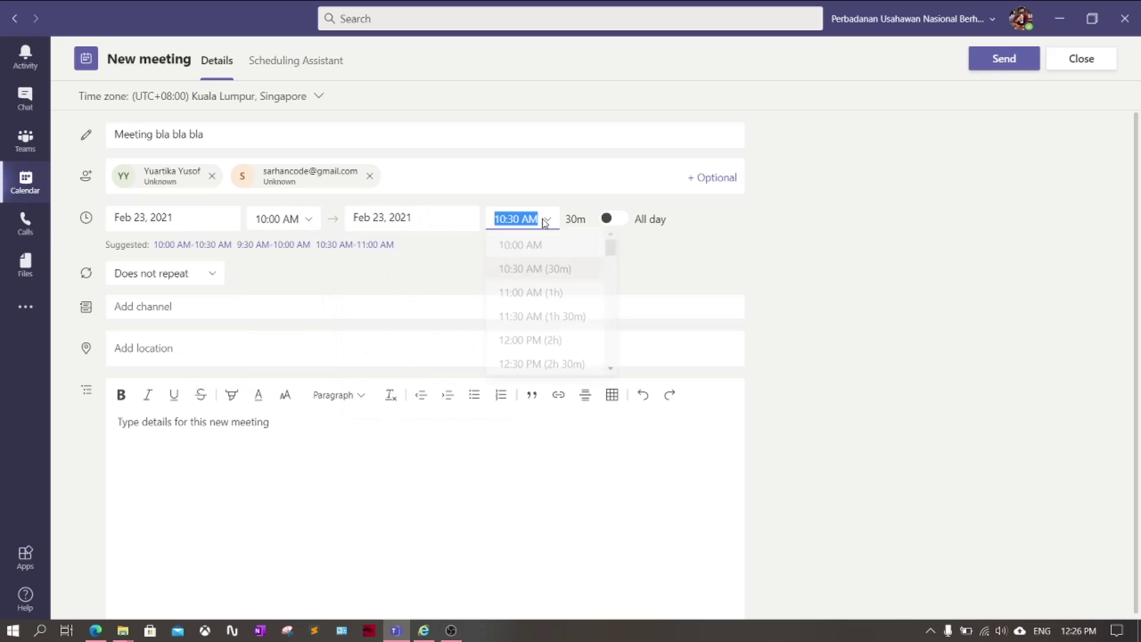
{"action": "left_click", "coordinate": [543, 324]}
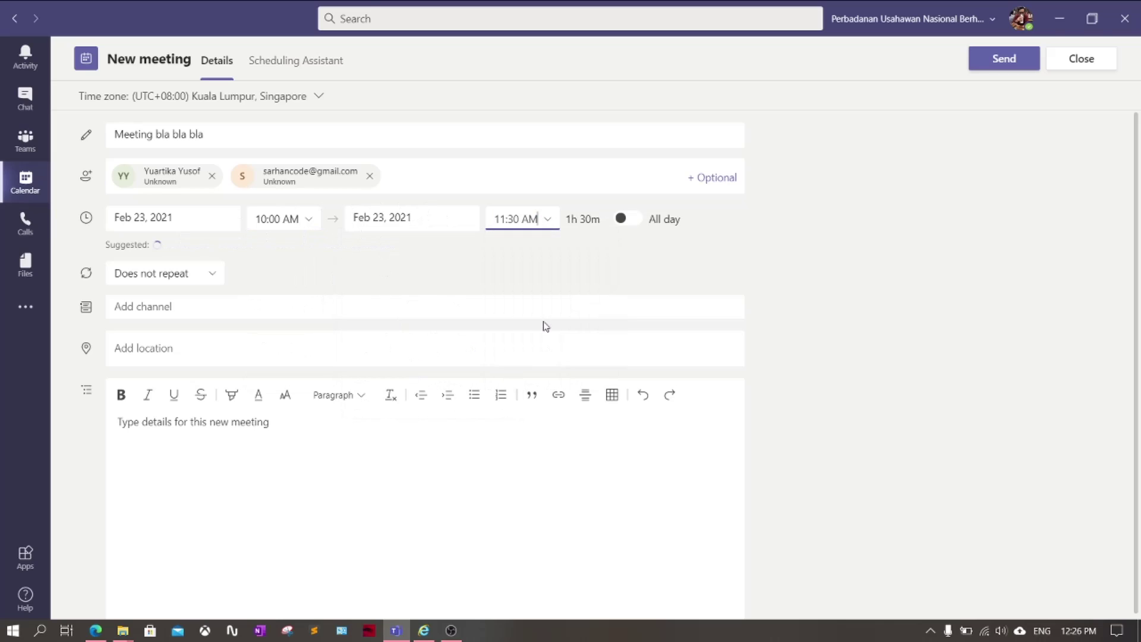
{"action": "left_click", "coordinate": [136, 351]}
{"action": "type", "text": "online"}
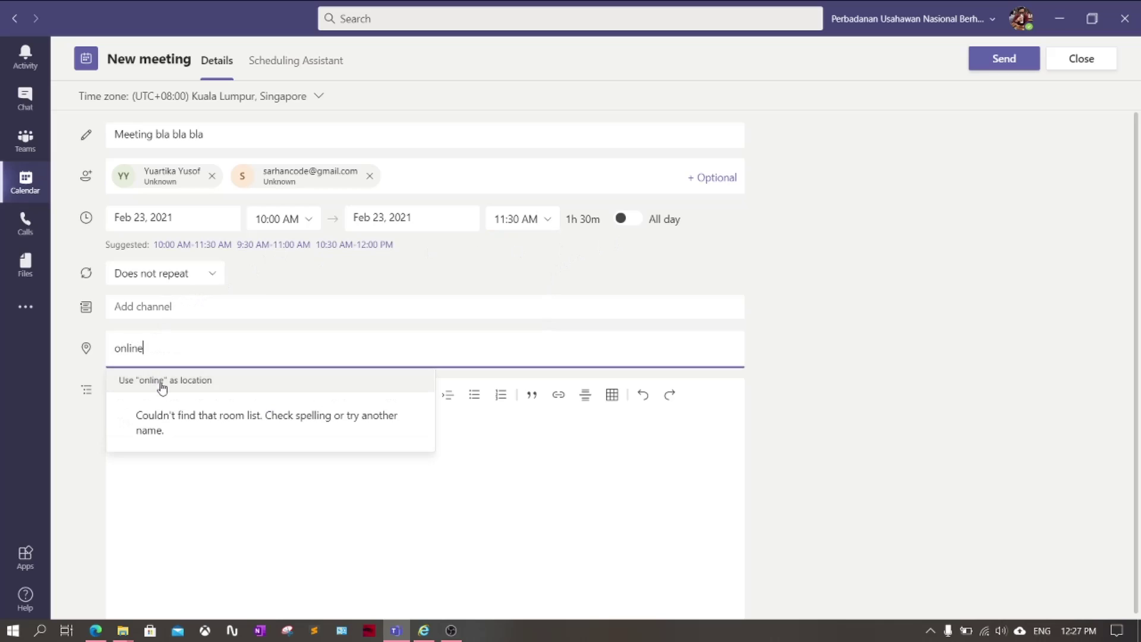
Use 'online' as the location and begin the details with 'Assalamualaikum,'
{"action": "left_click", "coordinate": [161, 386]}
{"action": "left_click", "coordinate": [177, 428]}
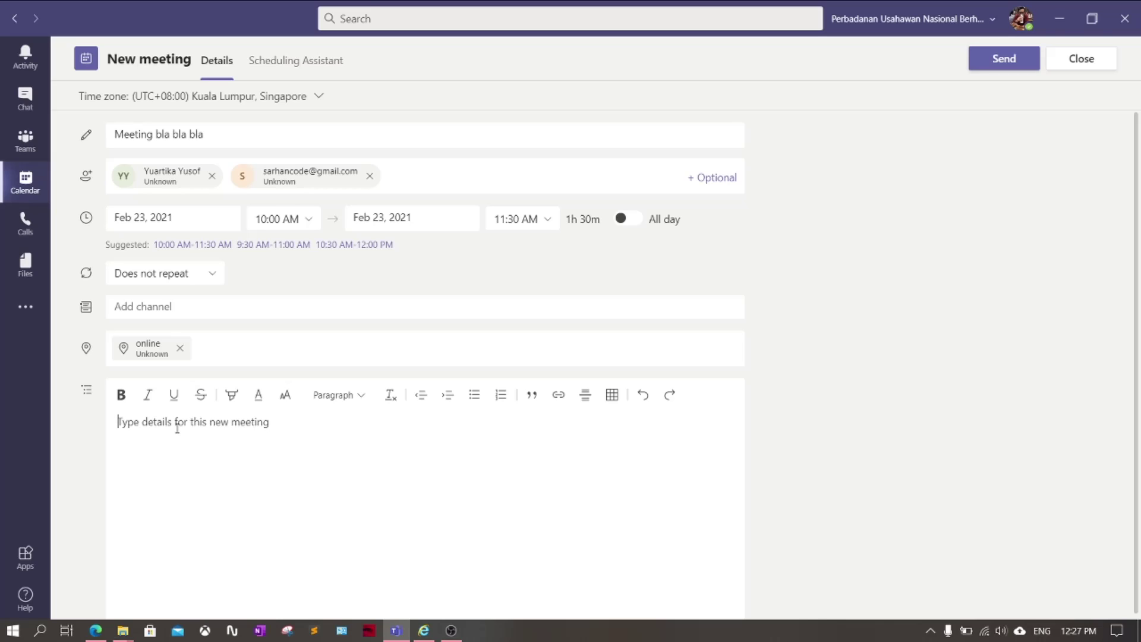
{"action": "type", "text": "Assalamuala"}
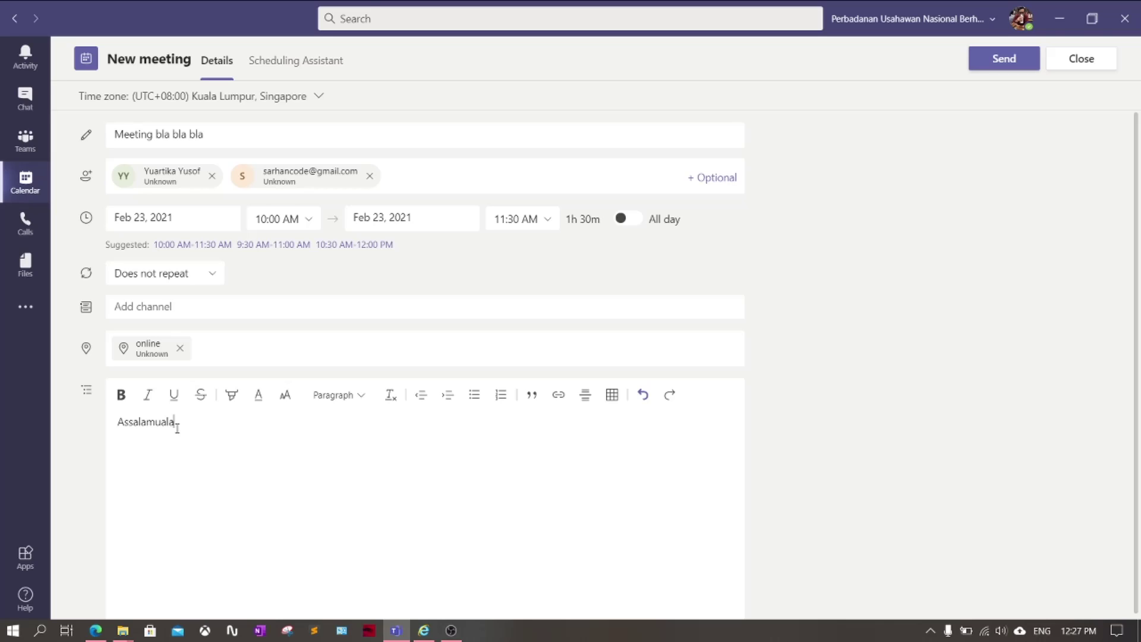
{"action": "type", "text": "ikum,"}
{"action": "key", "text": "Return"}
{"action": "key", "text": "Return"}
Add a 'Step 1:yfuyfuyfu' line followed by a 'vguygig' line to the details
{"action": "type", "text": "Steo"}
{"action": "key", "text": "BackSpace"}
{"action": "type", "text": "p 1"}
{"action": "left_click", "coordinate": [206, 460]}
{"action": "type", "text": "yfuyfuyfu"}
{"action": "key", "text": "shift+Return"}
{"action": "type", "text": "vguygigi"}
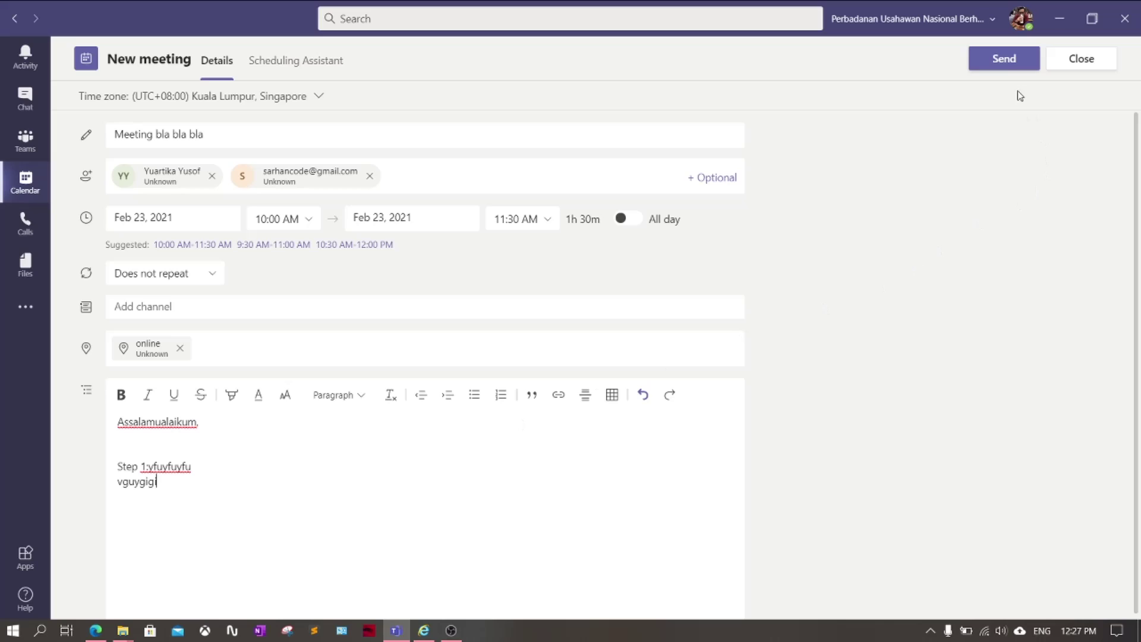
Send the invitation and jump the calendar to the Feb 22–26 week
{"action": "left_click", "coordinate": [1006, 67]}
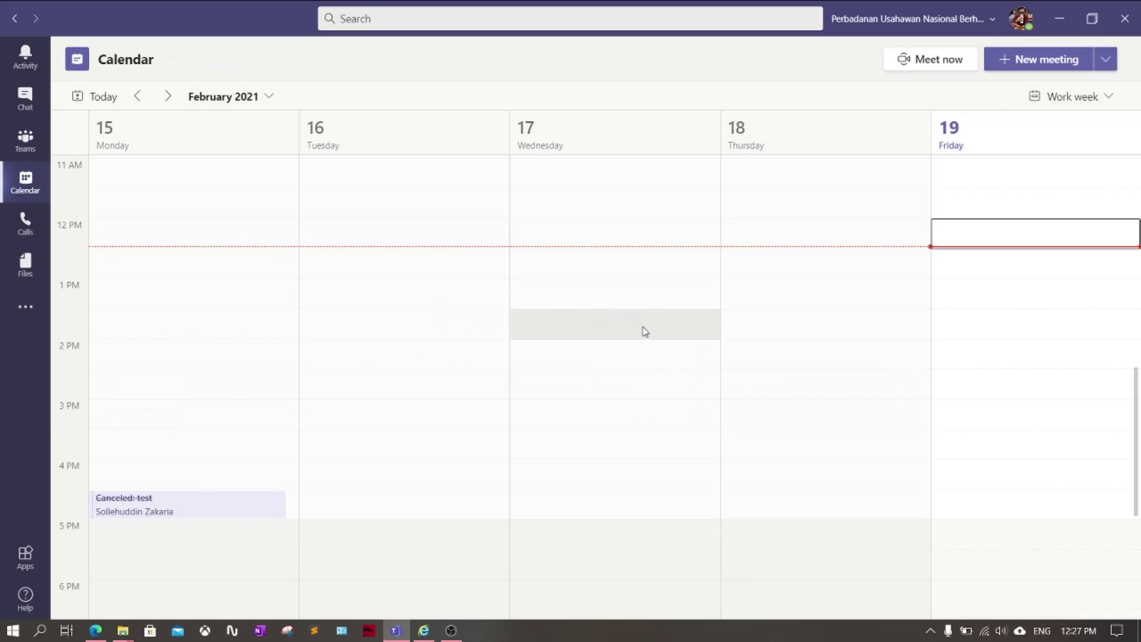
{"action": "scroll", "coordinate": [512, 397], "scroll_direction": "down", "scroll_amount": 2}
{"action": "scroll", "coordinate": [513, 393], "scroll_direction": "up", "scroll_amount": 1}
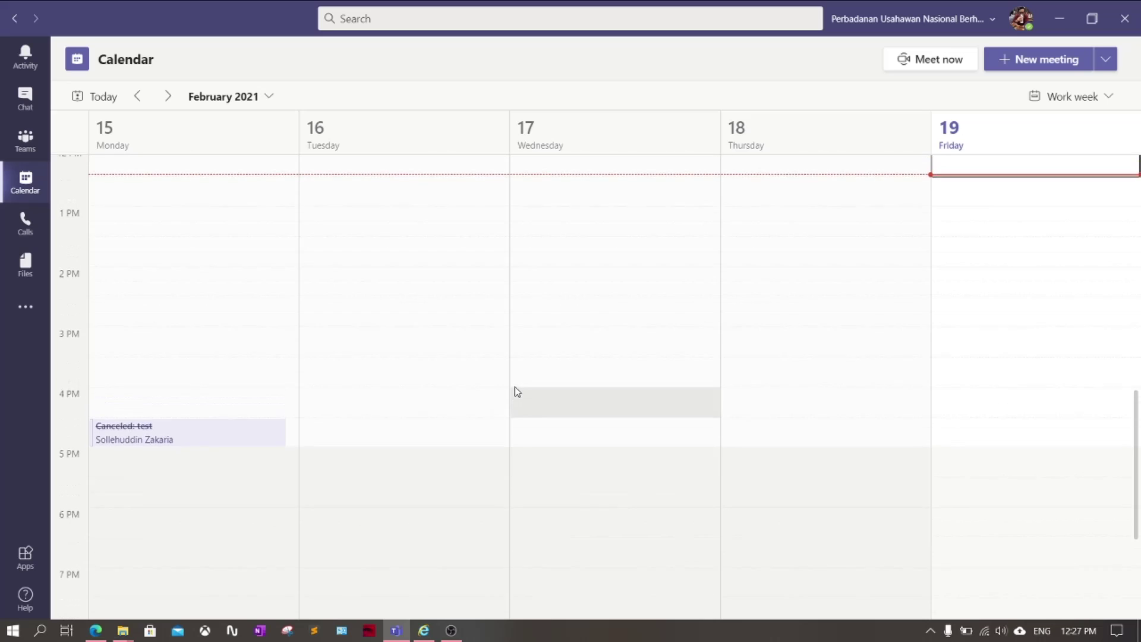
{"action": "scroll", "coordinate": [523, 392], "scroll_direction": "up", "scroll_amount": 3}
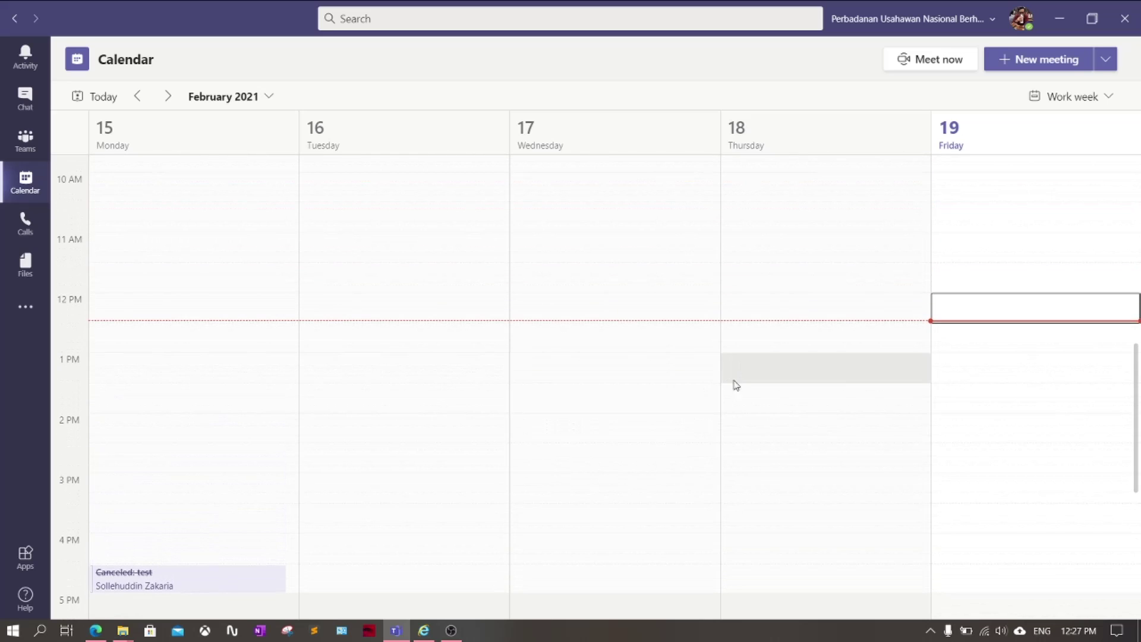
{"action": "left_click", "coordinate": [267, 99]}
{"action": "left_click", "coordinate": [252, 259]}
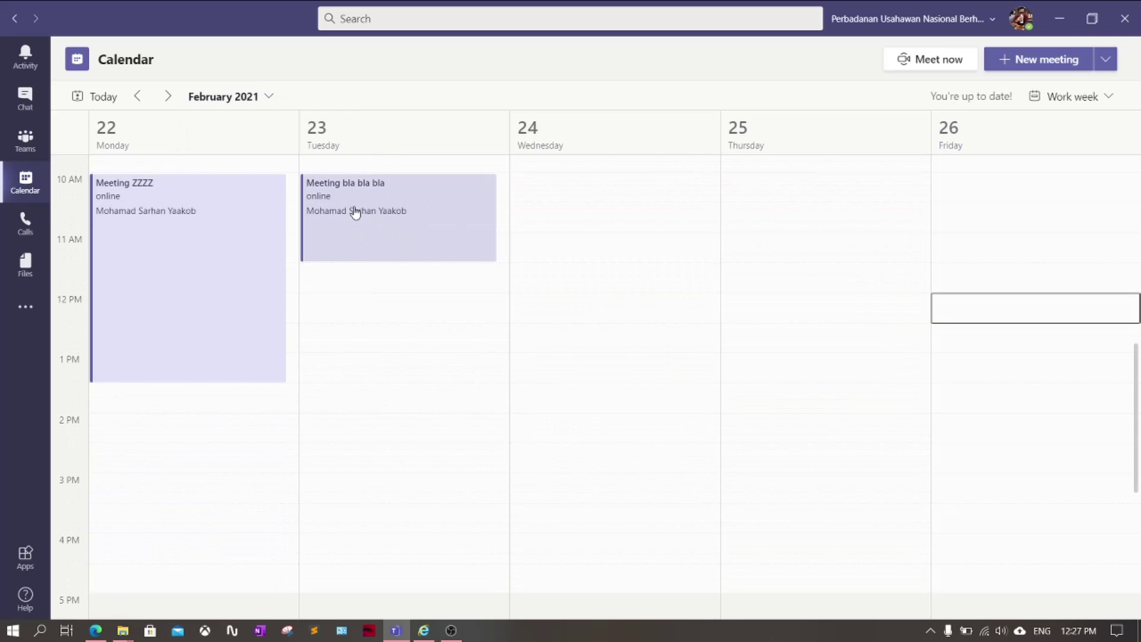
Open Meeting bla bla bla, copy its join link, and switch to the ICNET browser page
{"action": "double_click", "coordinate": [403, 230]}
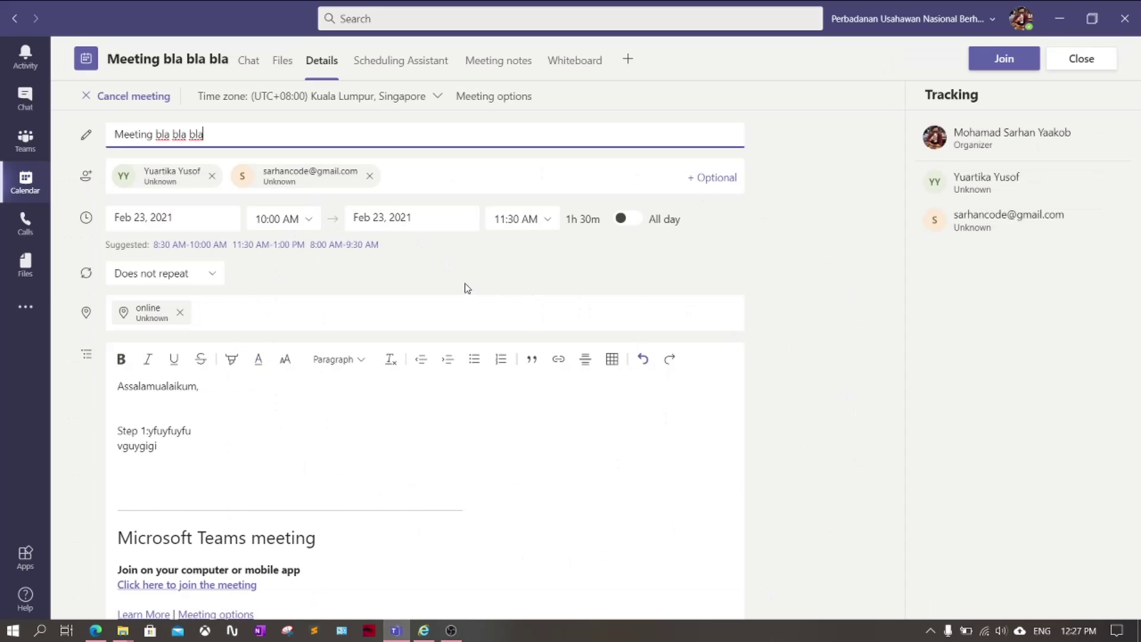
{"action": "left_click", "coordinate": [429, 185]}
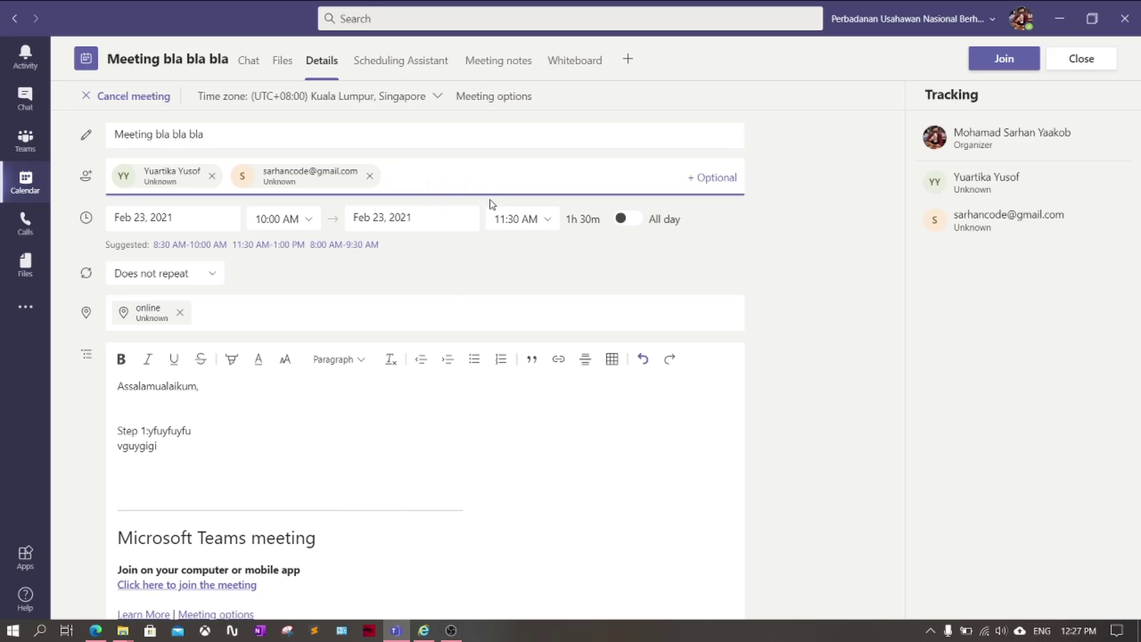
{"action": "scroll", "coordinate": [784, 325], "scroll_direction": "down", "scroll_amount": 1}
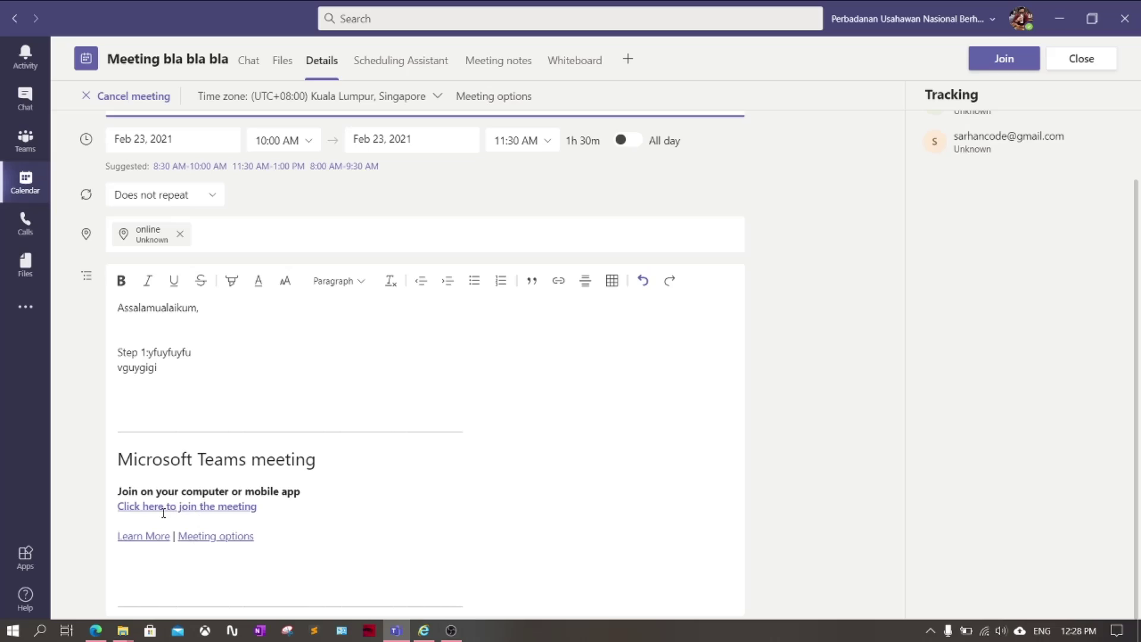
{"action": "right_click", "coordinate": [191, 508]}
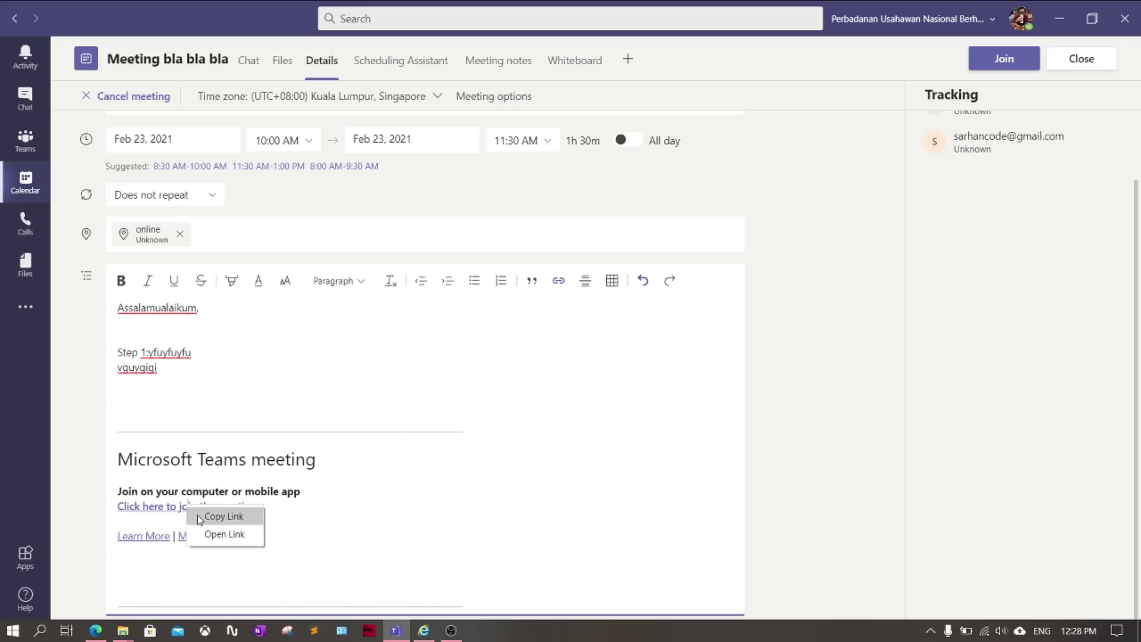
{"action": "left_click", "coordinate": [205, 516]}
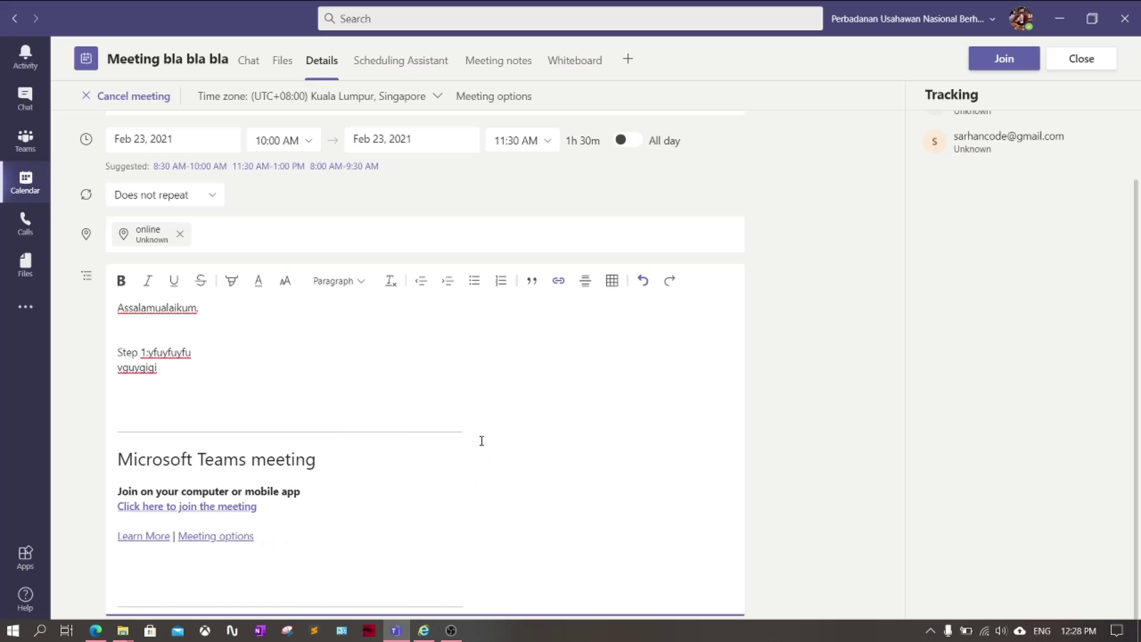
{"action": "left_click", "coordinate": [423, 631]}
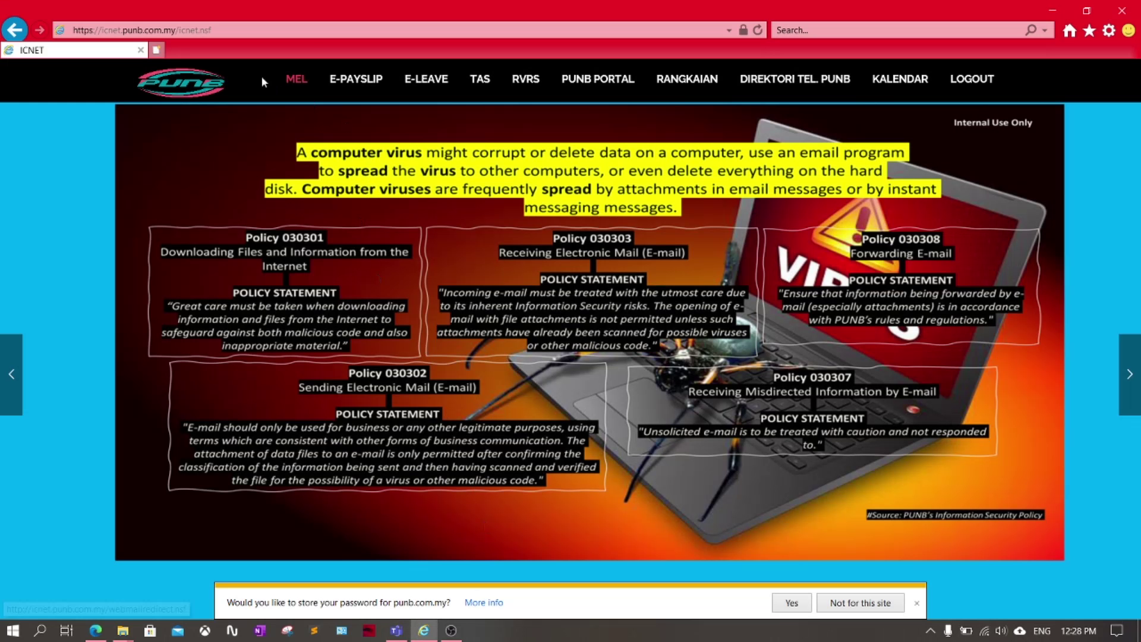
Sign in to IBM iNotes webmail with the account username and password
{"action": "left_click", "coordinate": [287, 80]}
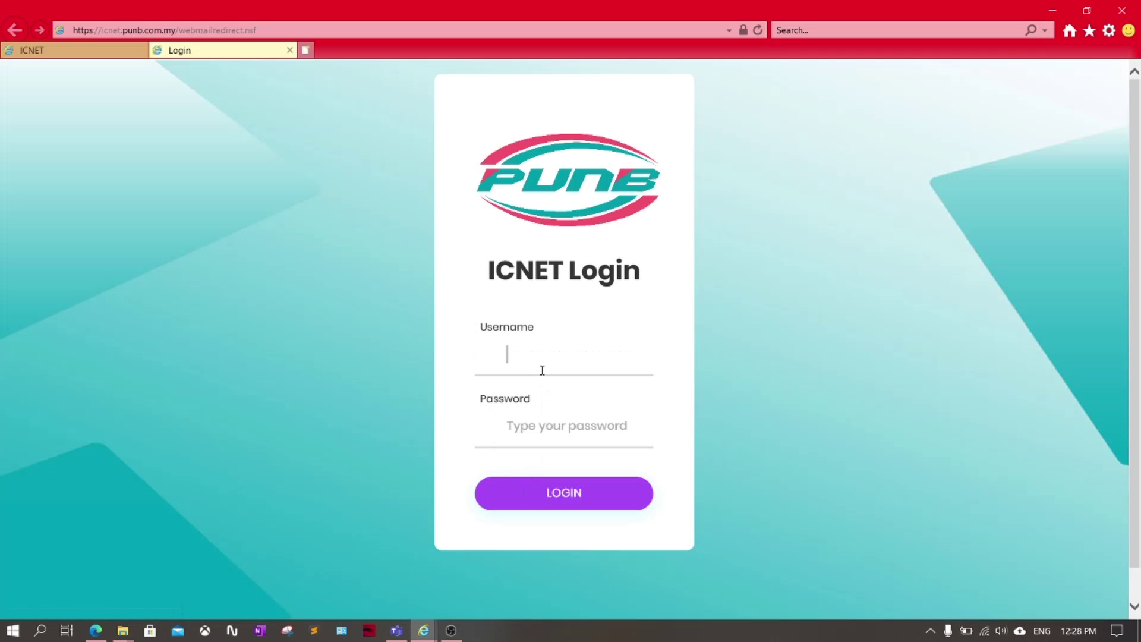
{"action": "type", "text": "sarhan"}
{"action": "key", "text": "Tab"}
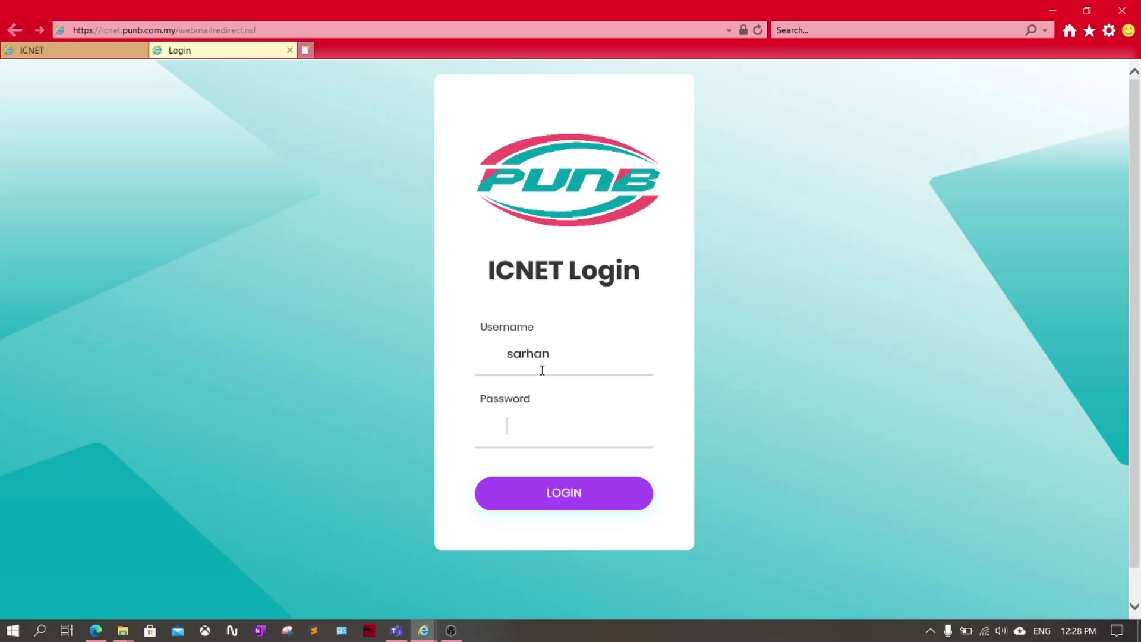
{"action": "type", "text": "*********"}
{"action": "key", "text": "Return"}
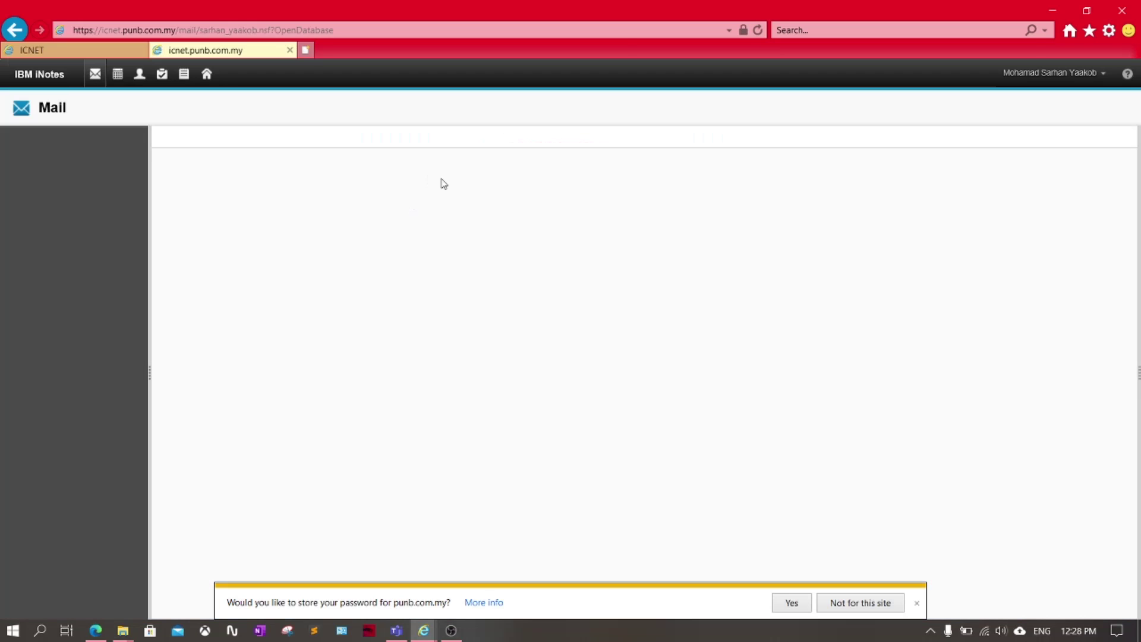
Start a new email and paste the Teams join link below the greeting
{"action": "left_click", "coordinate": [186, 157]}
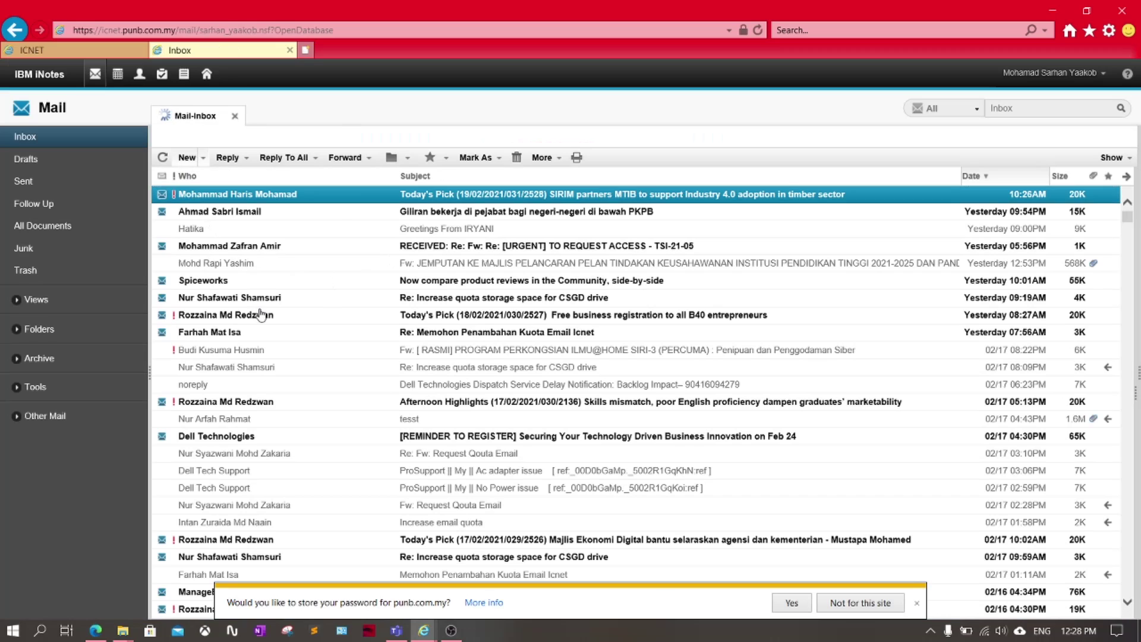
{"action": "left_click", "coordinate": [184, 352]}
{"action": "key", "text": "Return"}
{"action": "key", "text": "Return"}
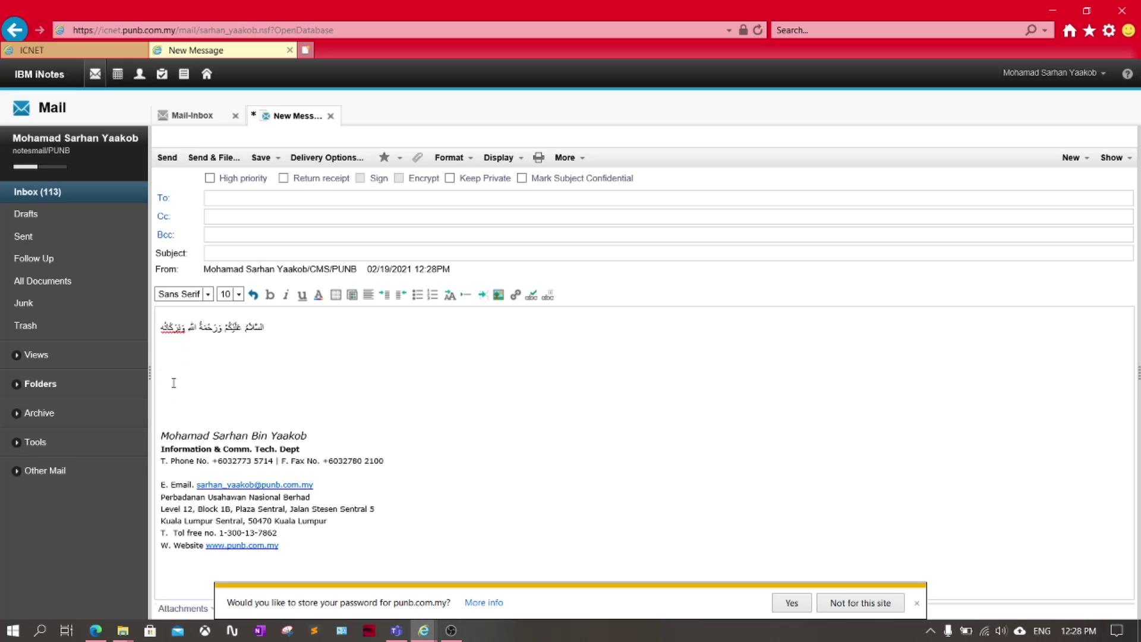
{"action": "right_click", "coordinate": [173, 363]}
{"action": "left_click", "coordinate": [203, 419]}
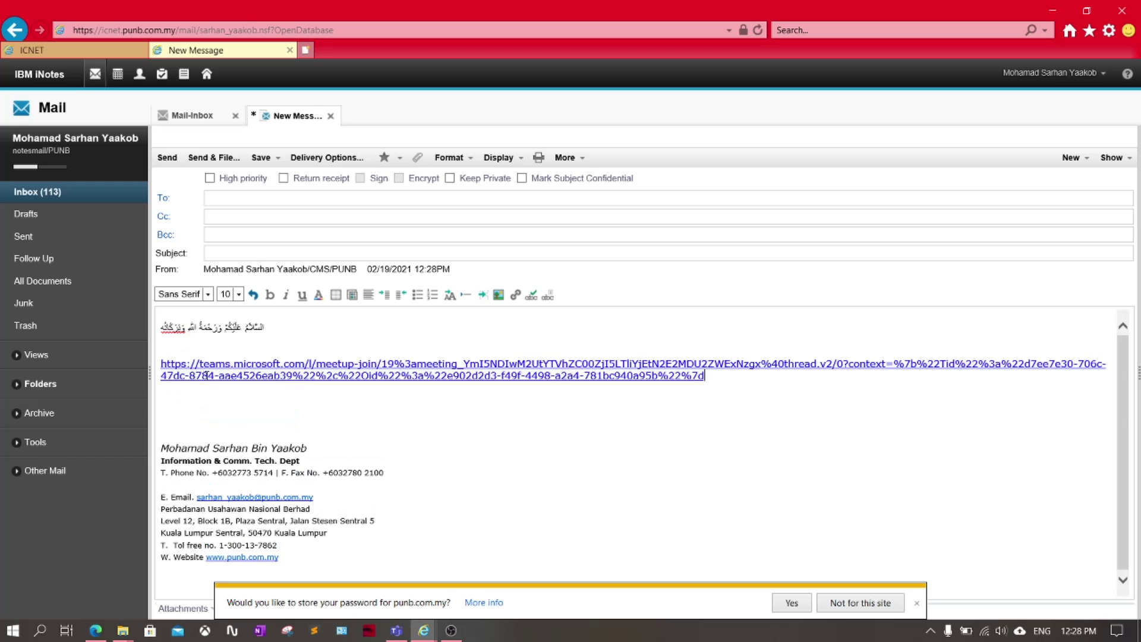
Type 'kjhoihohoih' above the link, add blank lines, and return to Teams
{"action": "left_click", "coordinate": [197, 344]}
{"action": "key", "text": "Return"}
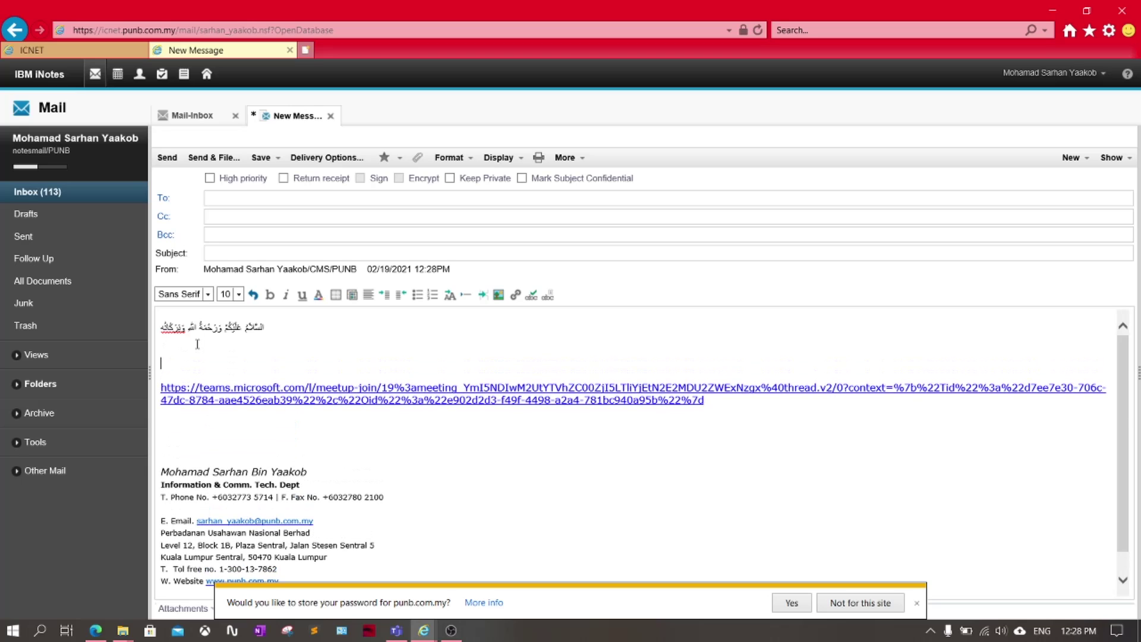
{"action": "type", "text": "kjhoihohoih"}
{"action": "left_click", "coordinate": [161, 382]}
{"action": "key", "text": "Return"}
{"action": "key", "text": "Return"}
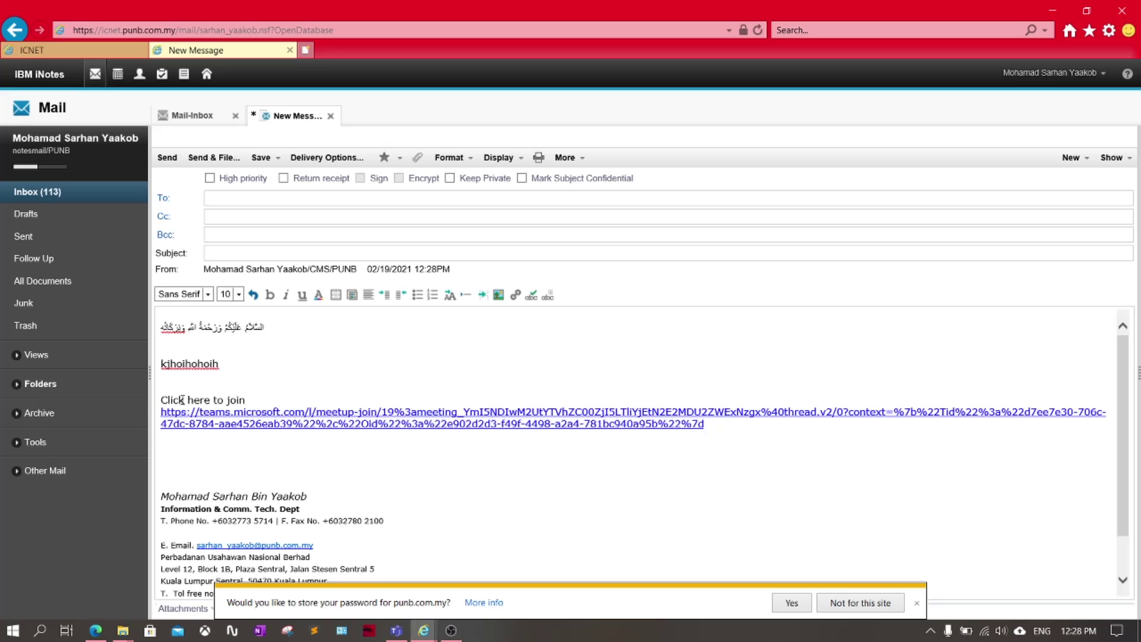
{"action": "key", "text": "Return"}
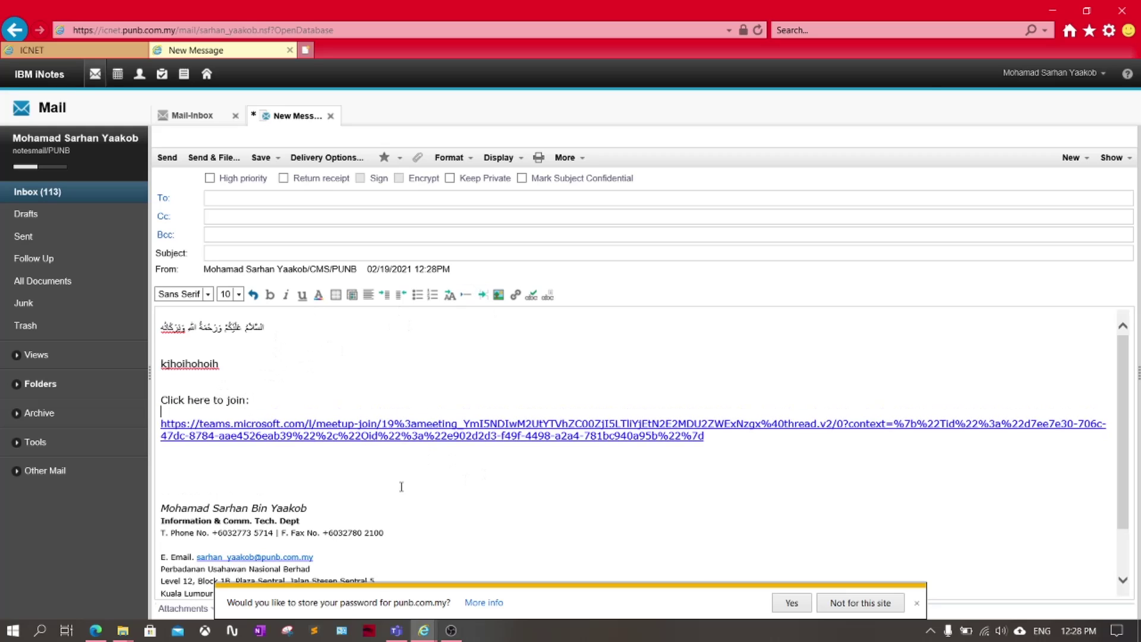
{"action": "key", "text": "alt+Tab"}
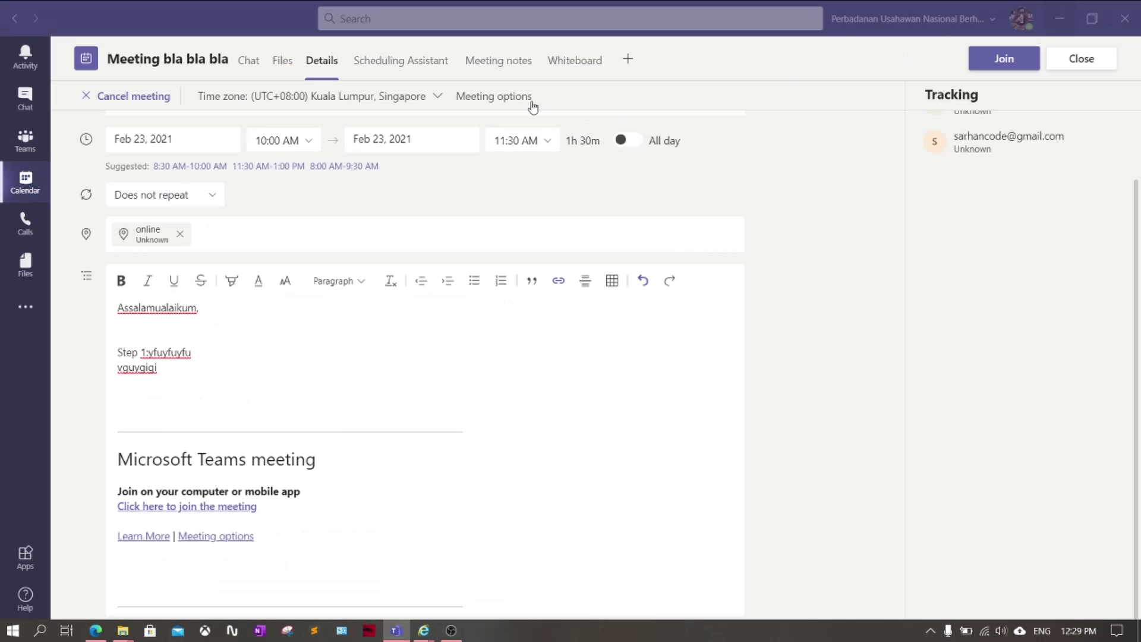
{"action": "left_click", "coordinate": [1098, 65]}
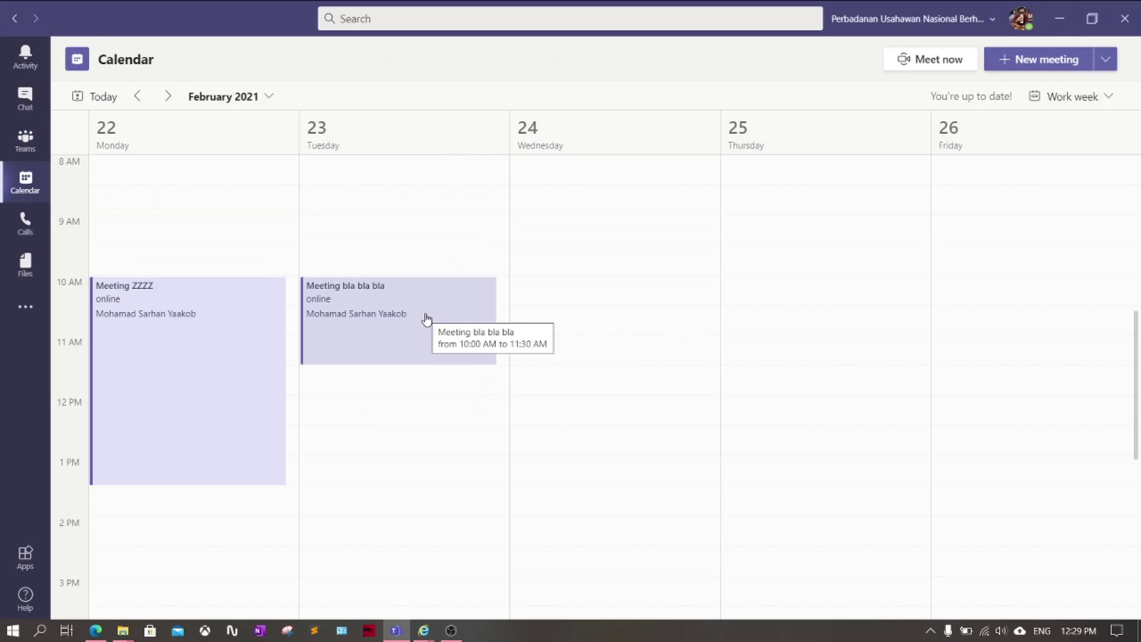
{"action": "double_click", "coordinate": [373, 306]}
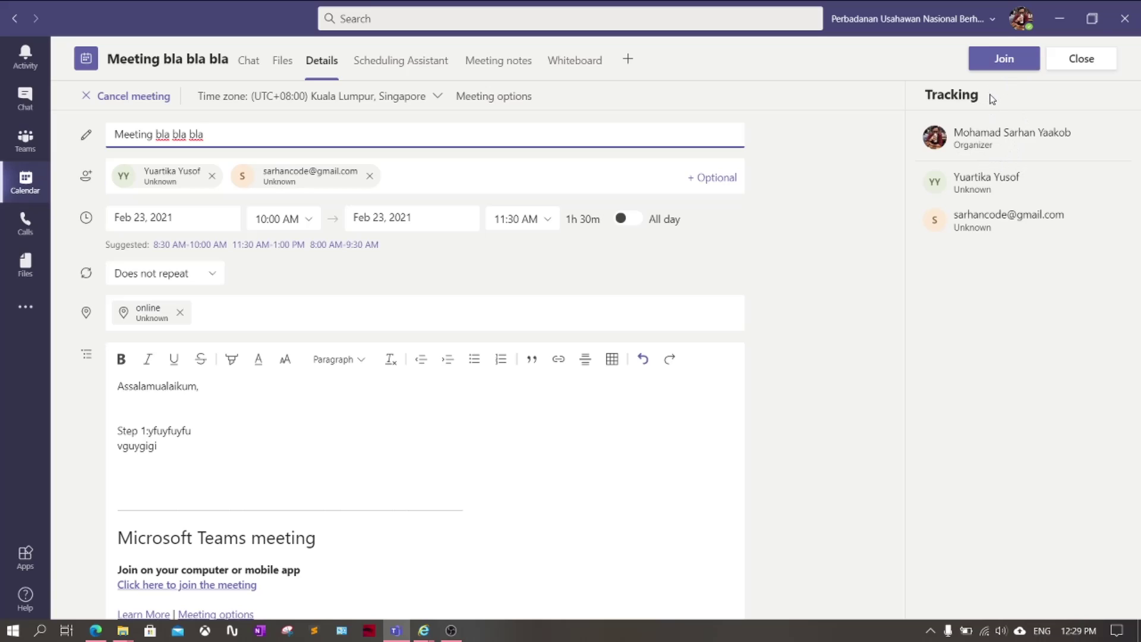
Pick the spaceship-interior background on the pre-join screen and join Meeting bla bla bla
{"action": "left_click", "coordinate": [999, 65]}
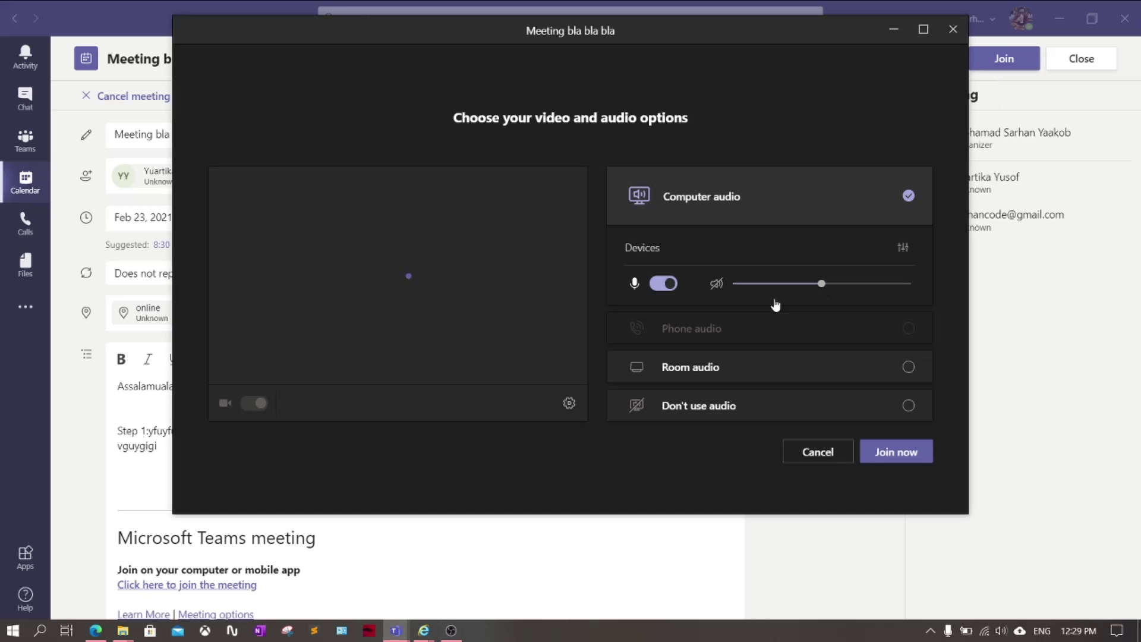
{"action": "left_click_drag", "start_coordinate": [682, 41], "coordinate": [675, 54]}
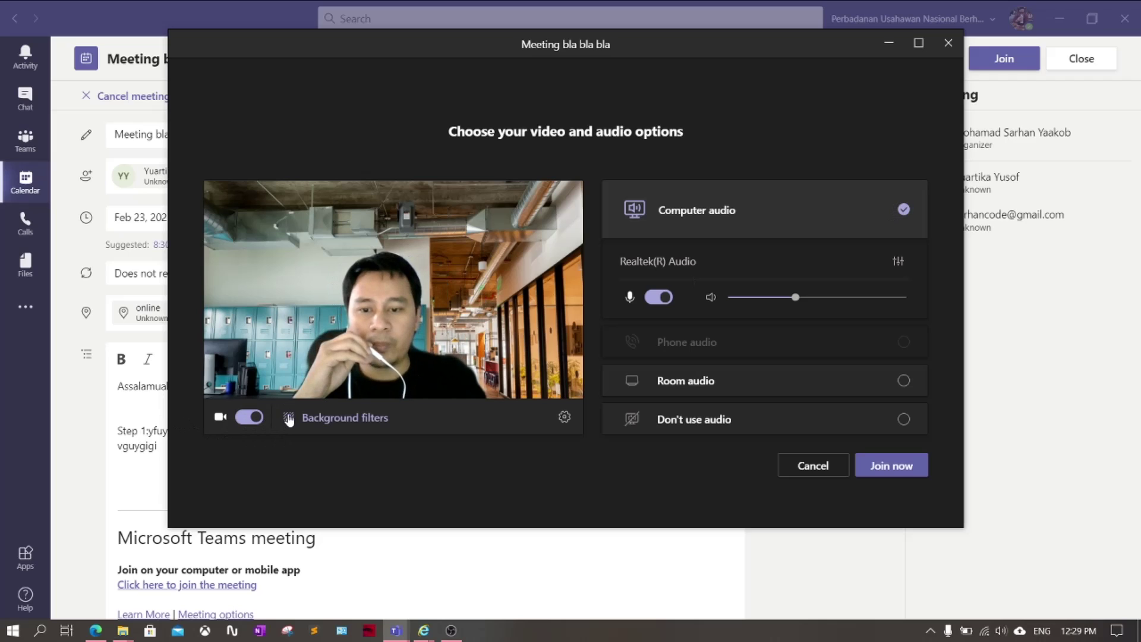
{"action": "left_click", "coordinate": [353, 419]}
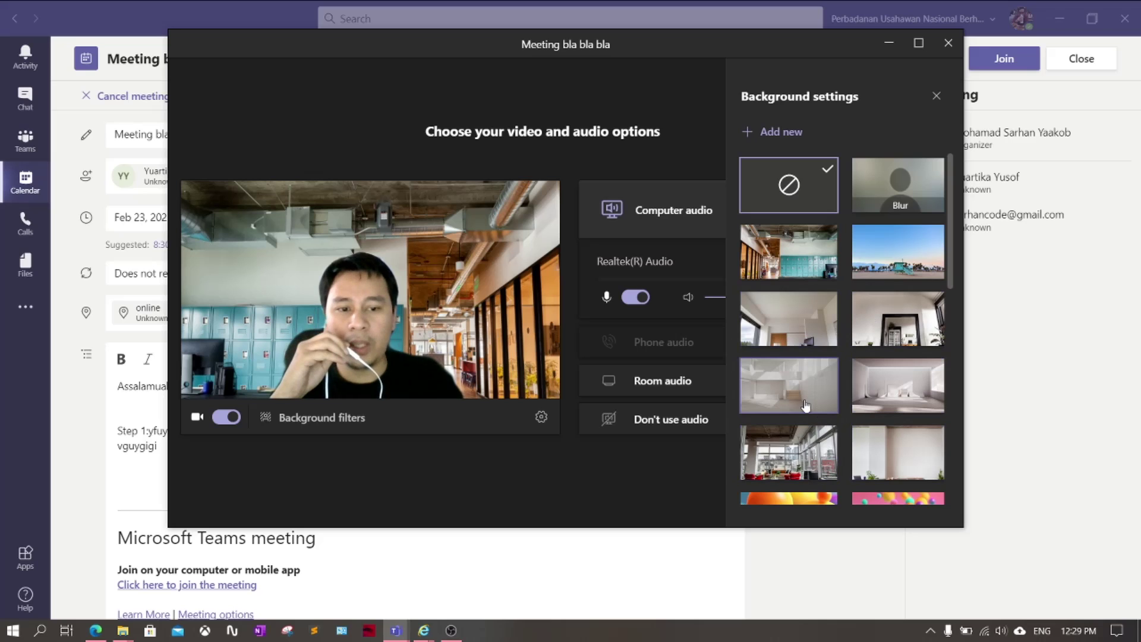
{"action": "scroll", "coordinate": [806, 418], "scroll_direction": "down", "scroll_amount": 5}
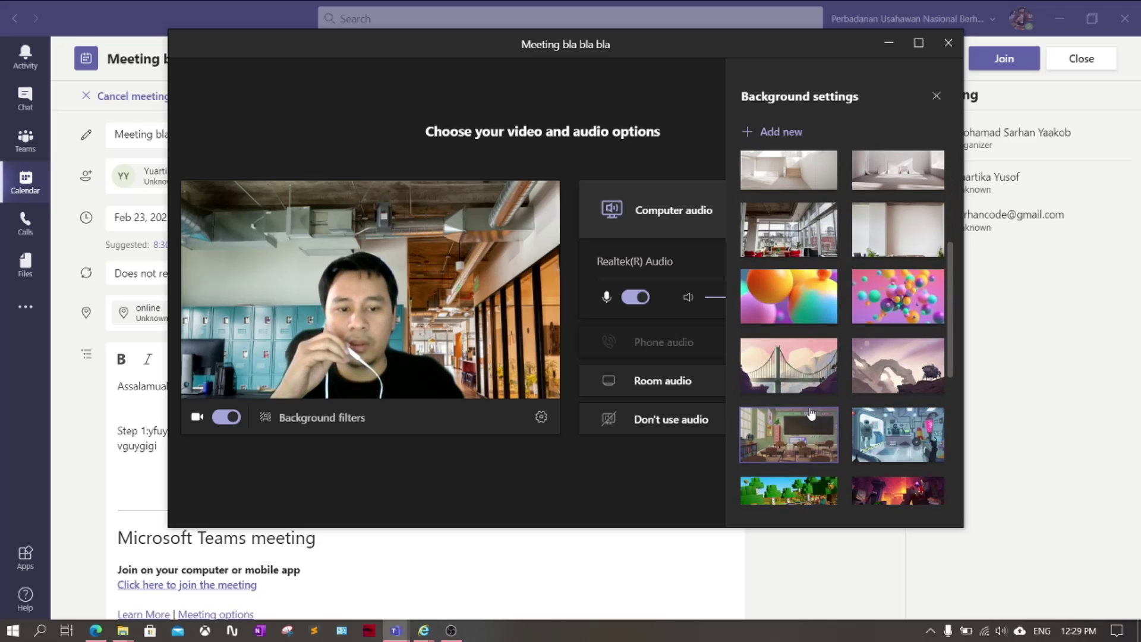
{"action": "left_click", "coordinate": [899, 302]}
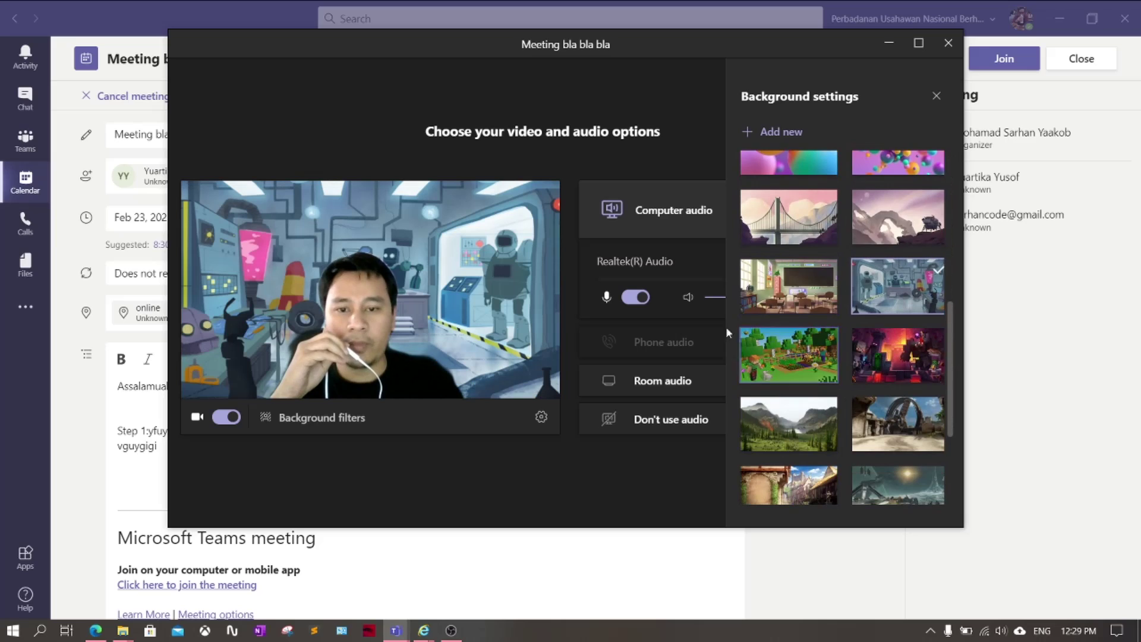
{"action": "left_click", "coordinate": [936, 97]}
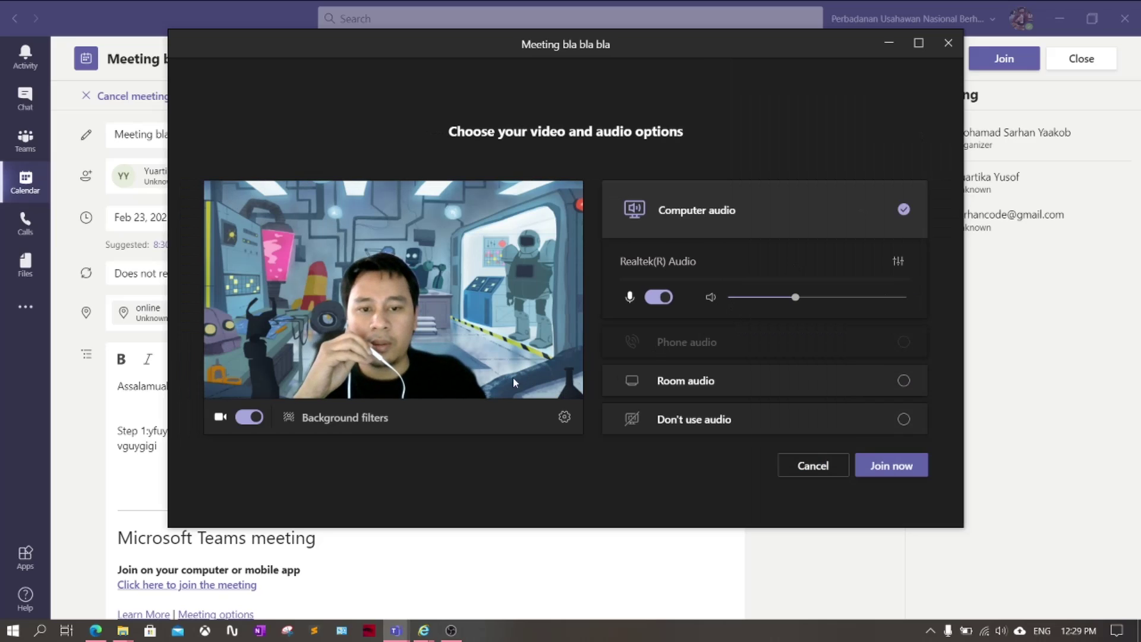
{"action": "left_click", "coordinate": [894, 468]}
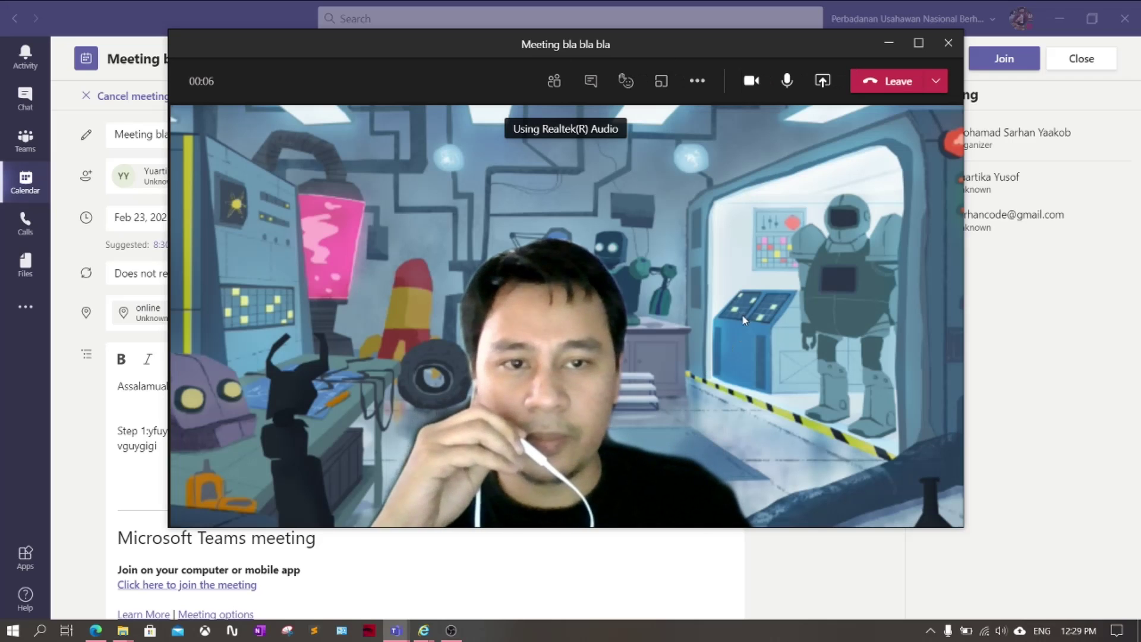
Check the participant list, then start recording the meeting from More actions
{"action": "left_click", "coordinate": [553, 80]}
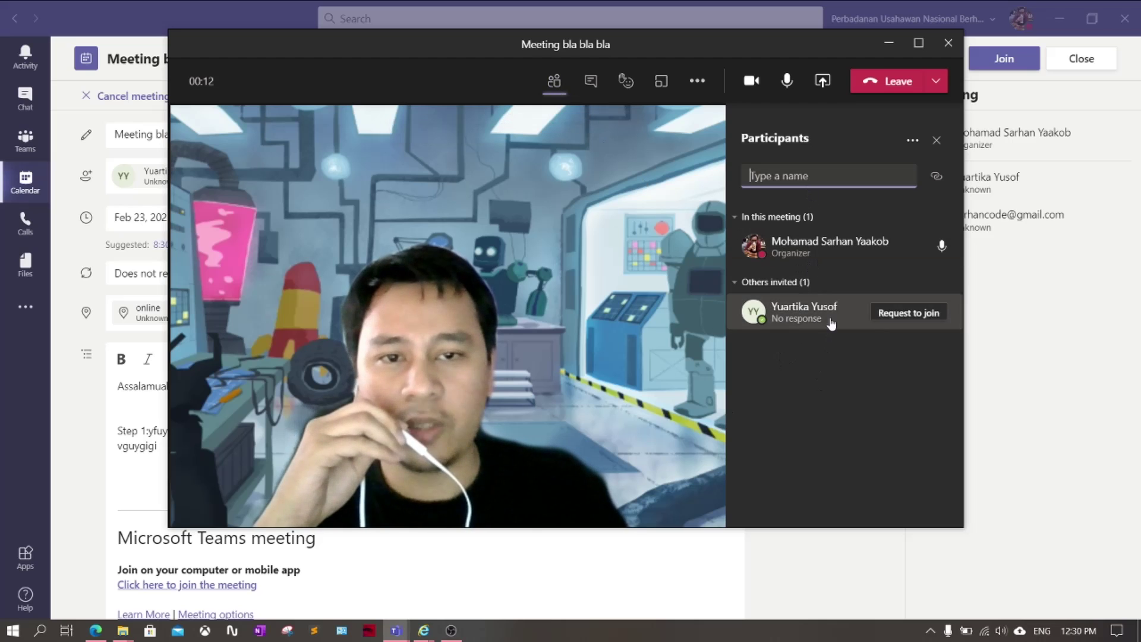
{"action": "left_click", "coordinate": [554, 86]}
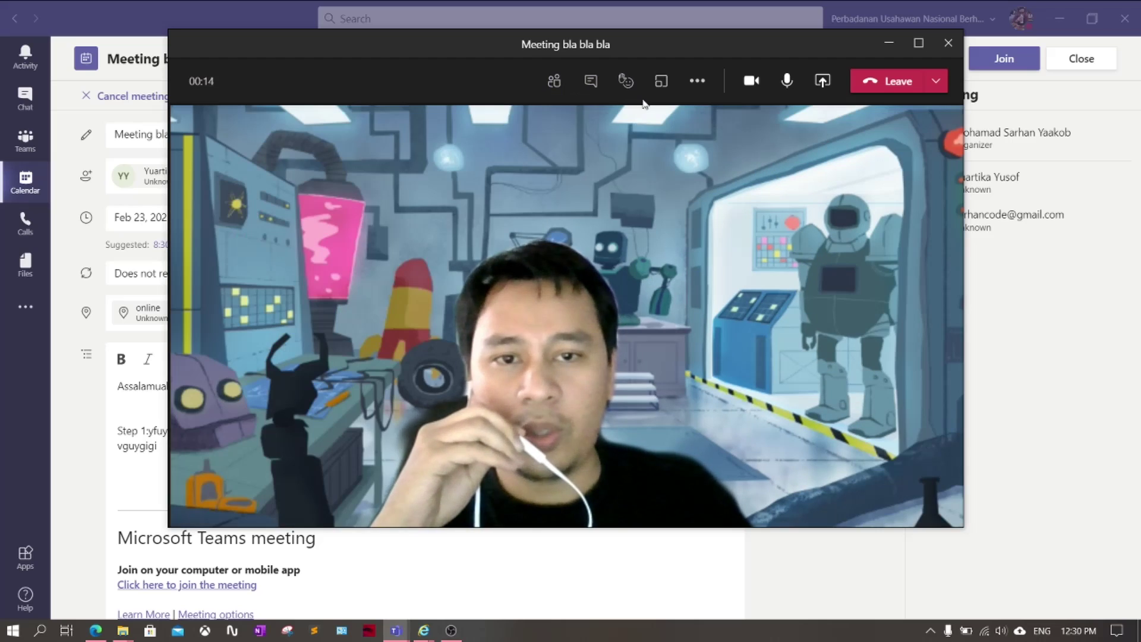
{"action": "left_click", "coordinate": [697, 82]}
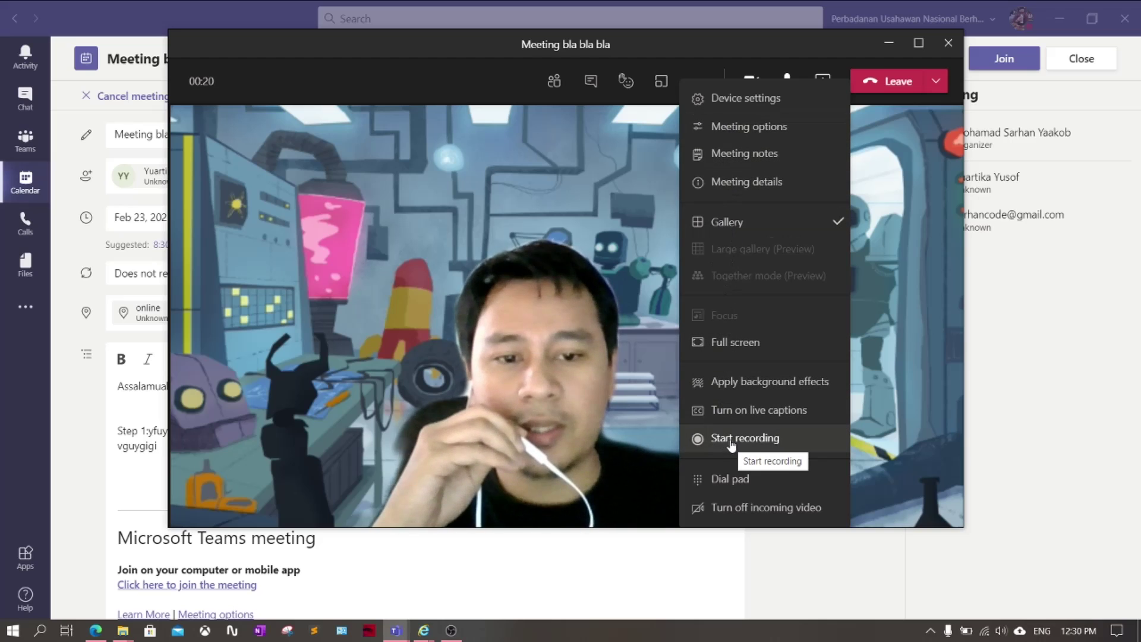
{"action": "left_click", "coordinate": [759, 441]}
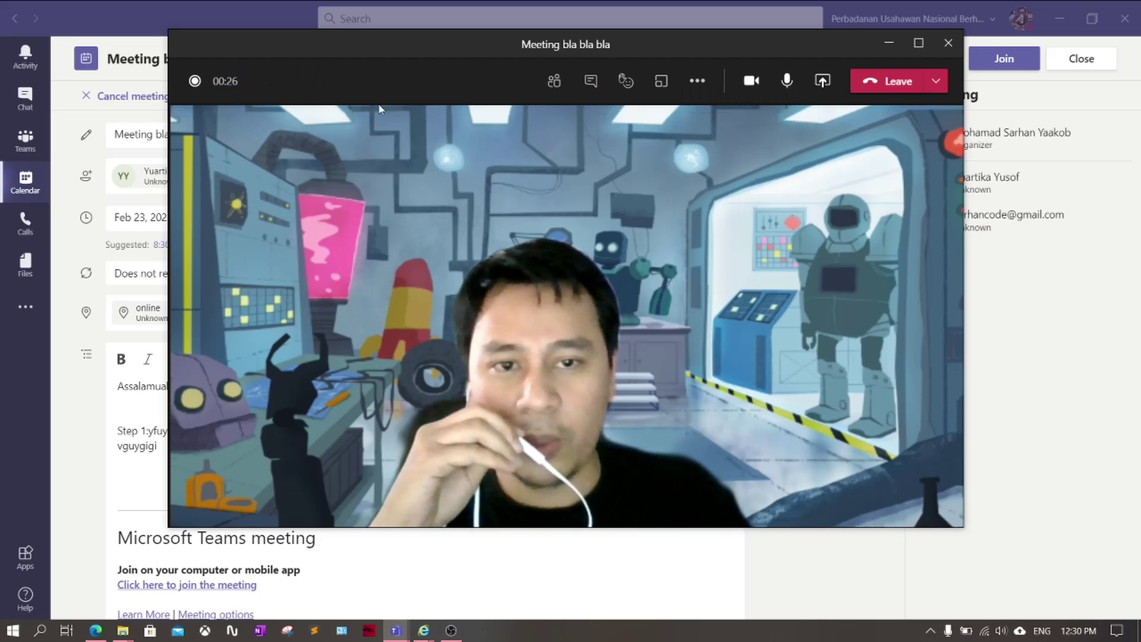
Stop the meeting recording and confirm the stop
{"action": "left_click", "coordinate": [699, 82]}
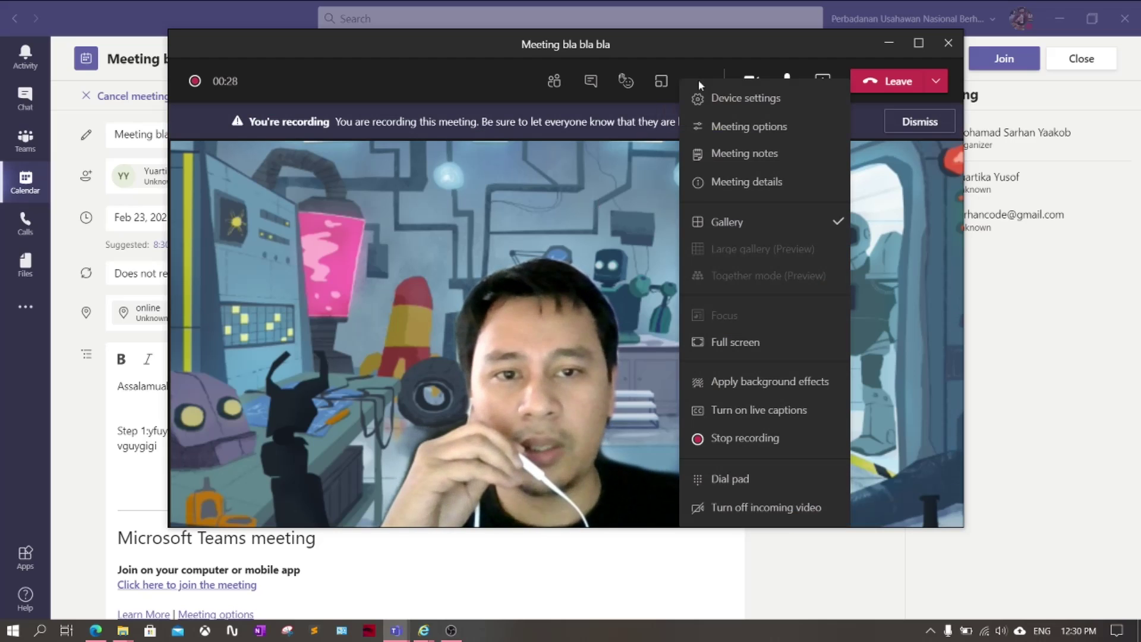
{"action": "left_click", "coordinate": [709, 439]}
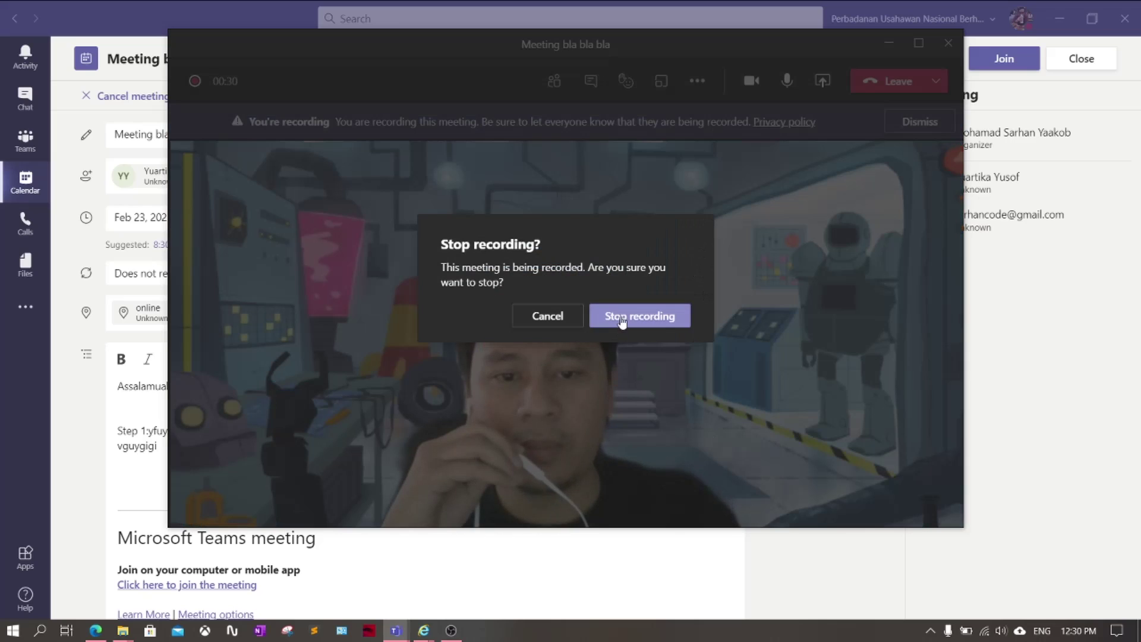
{"action": "left_click", "coordinate": [620, 314]}
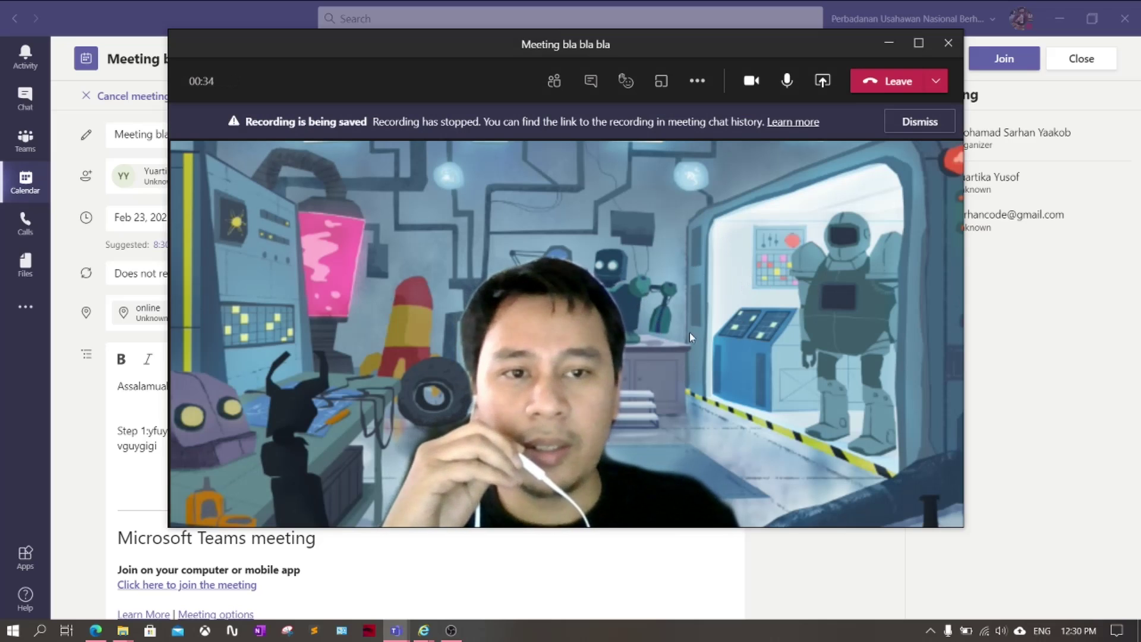
Present Screen #1 with Teams minimized, then stop sharing from the mini call window
{"action": "left_click", "coordinate": [823, 84]}
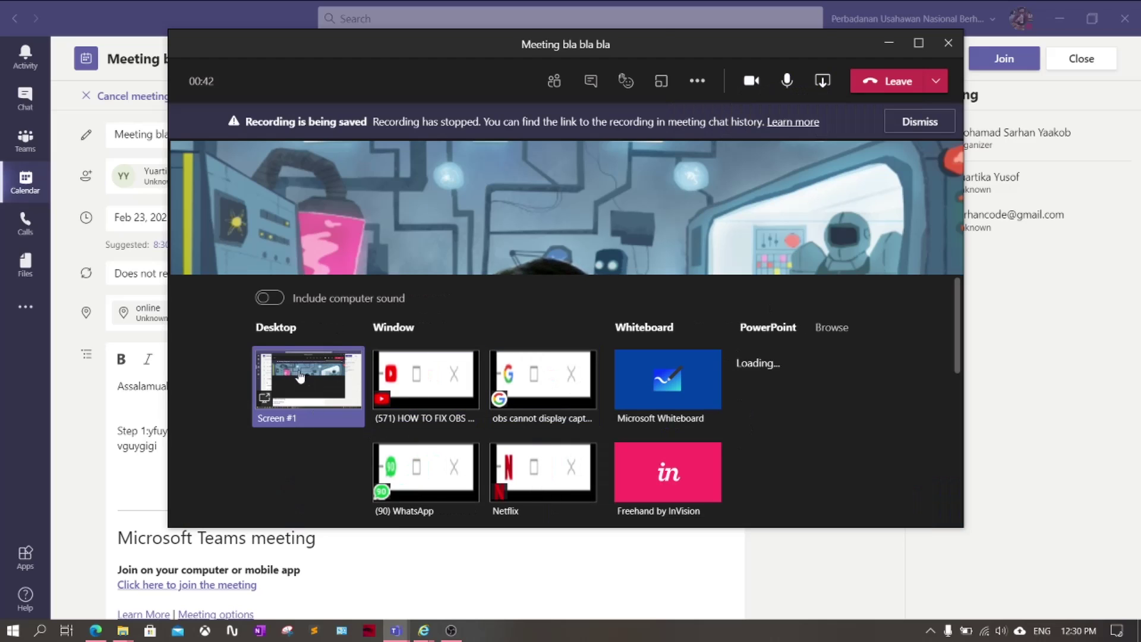
{"action": "left_click", "coordinate": [300, 377]}
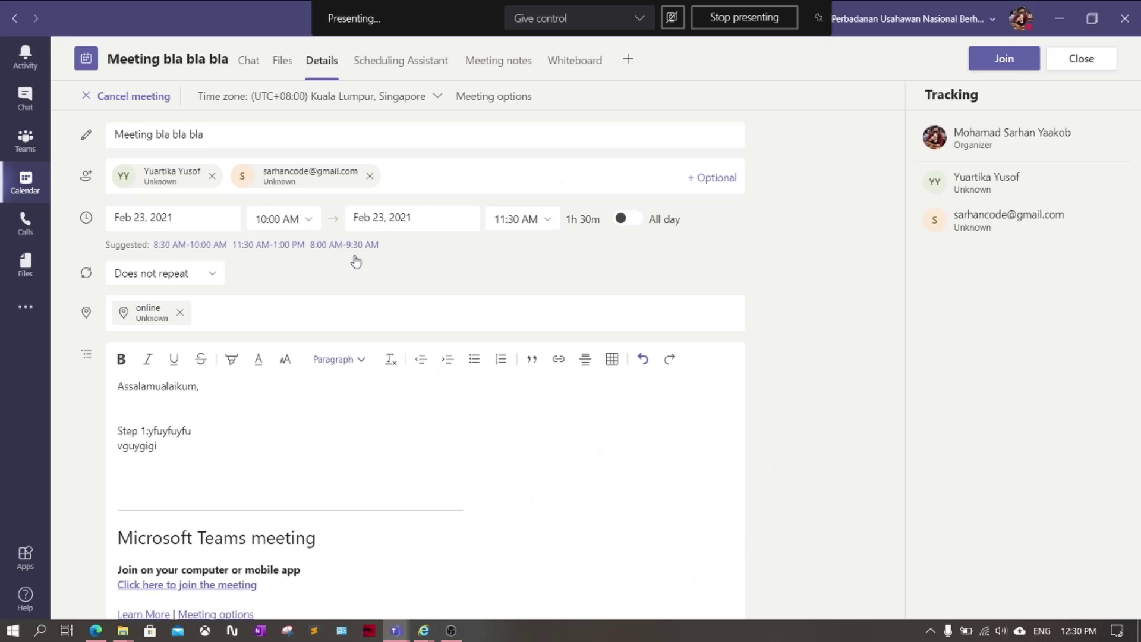
{"action": "left_click", "coordinate": [1067, 28]}
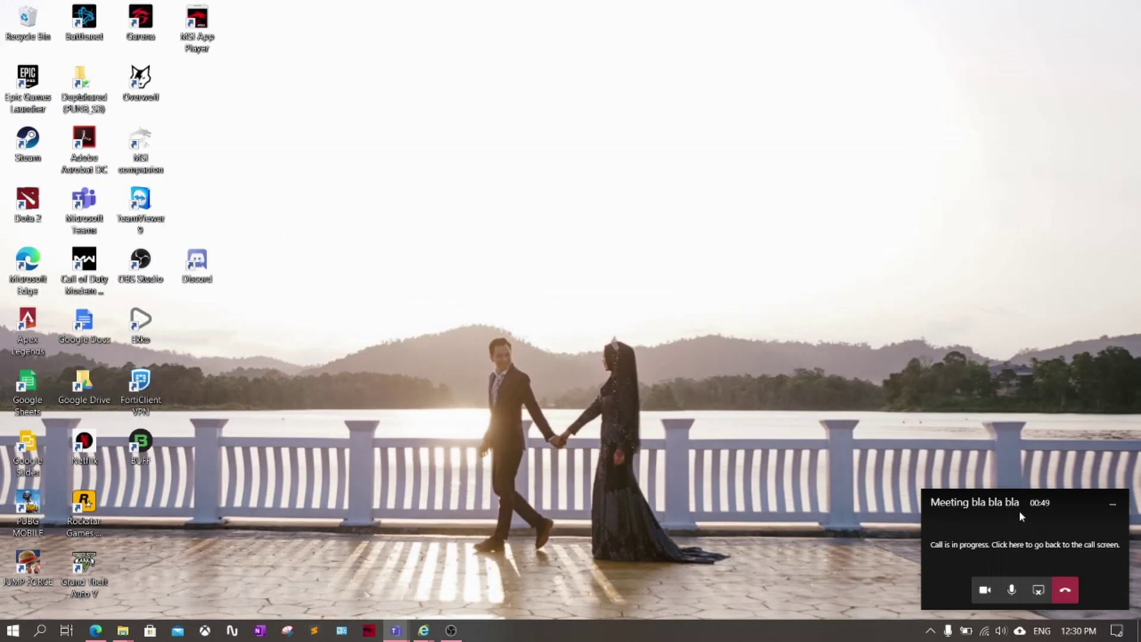
{"action": "left_click", "coordinate": [1039, 591]}
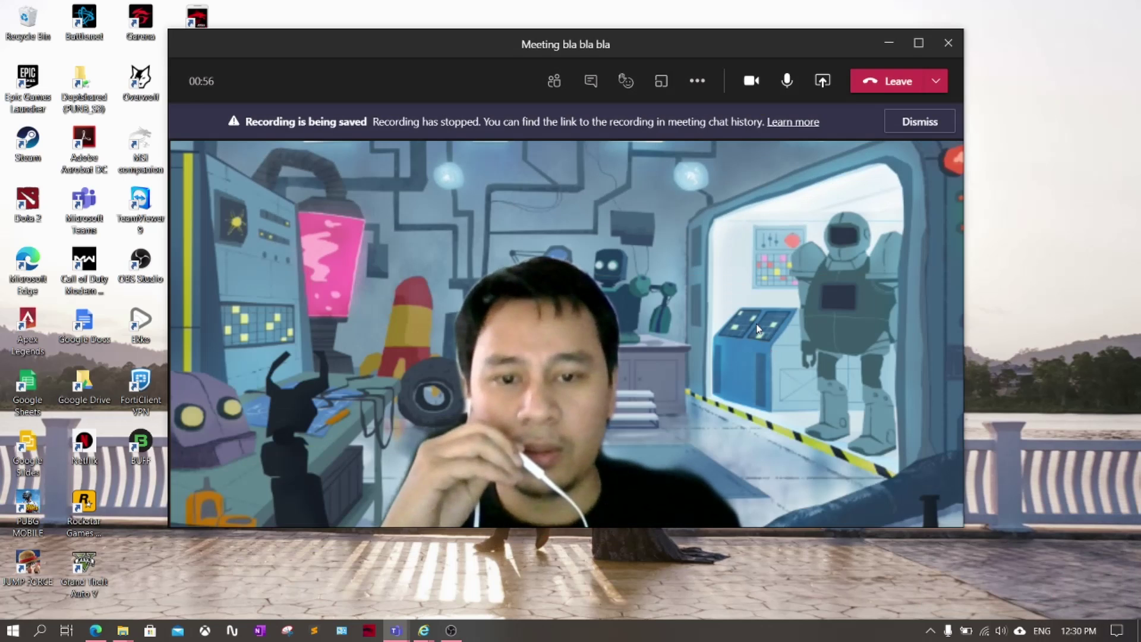